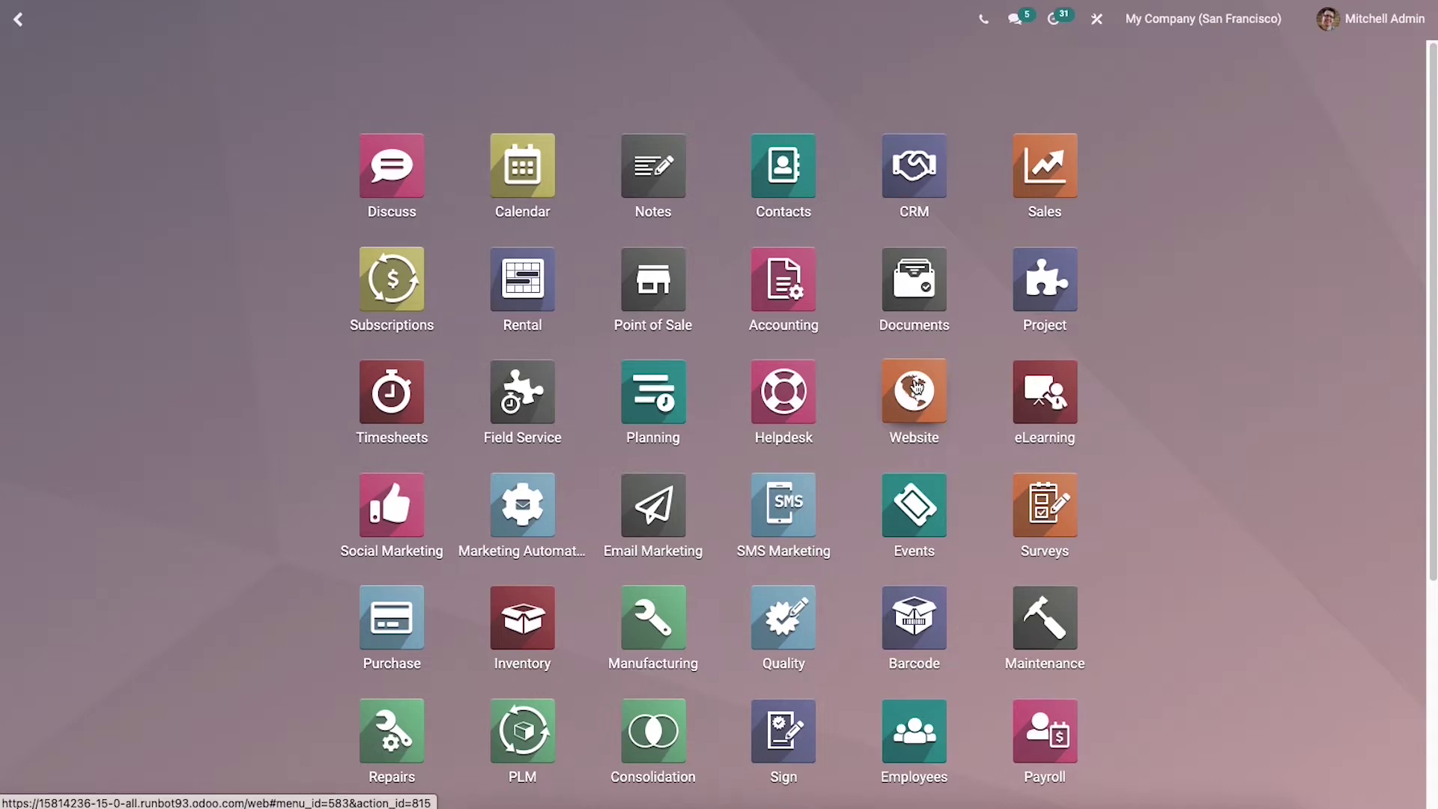
Step: Open the Website app and go to its Configuration > Settings page
left_click(917, 386)
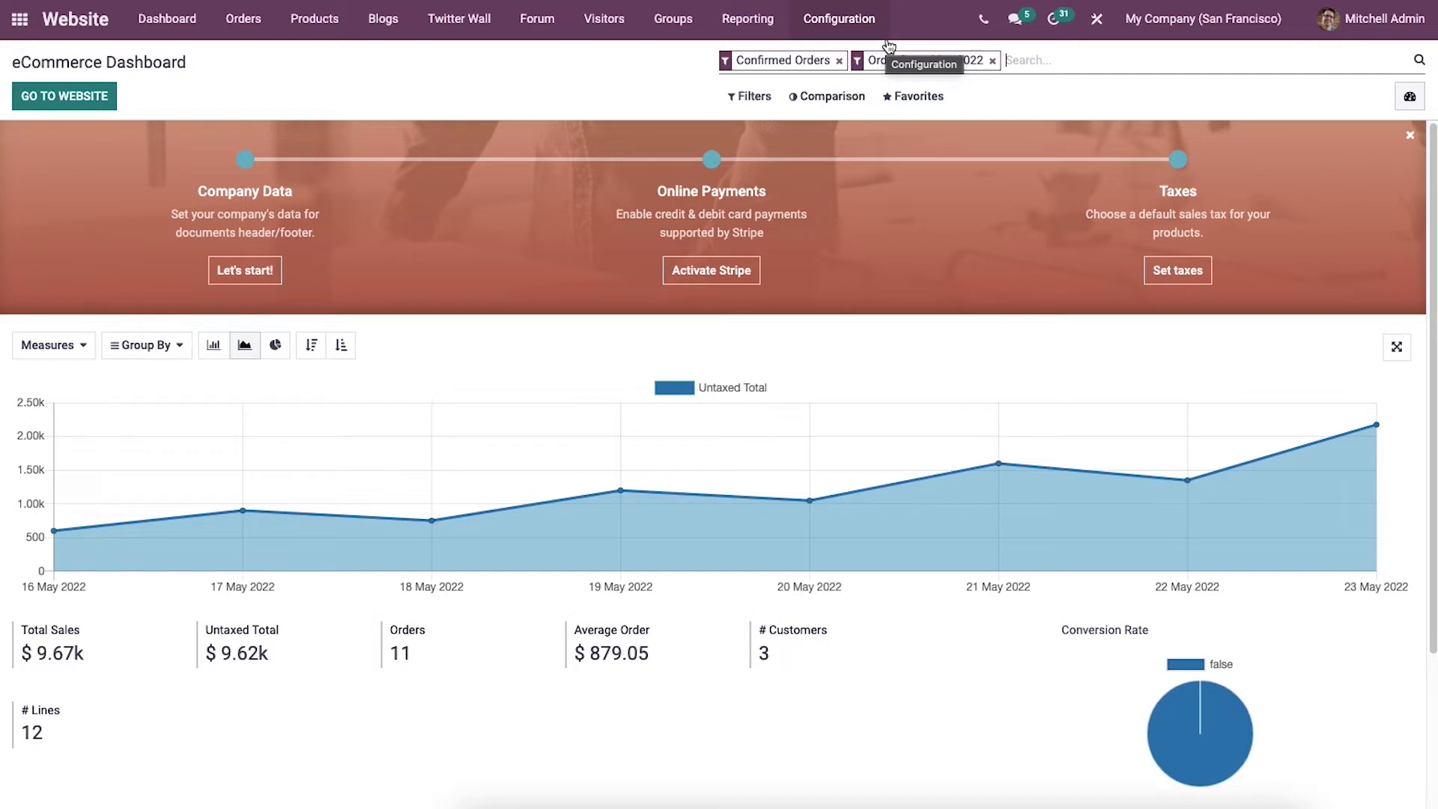
left_click(839, 18)
left_click(846, 59)
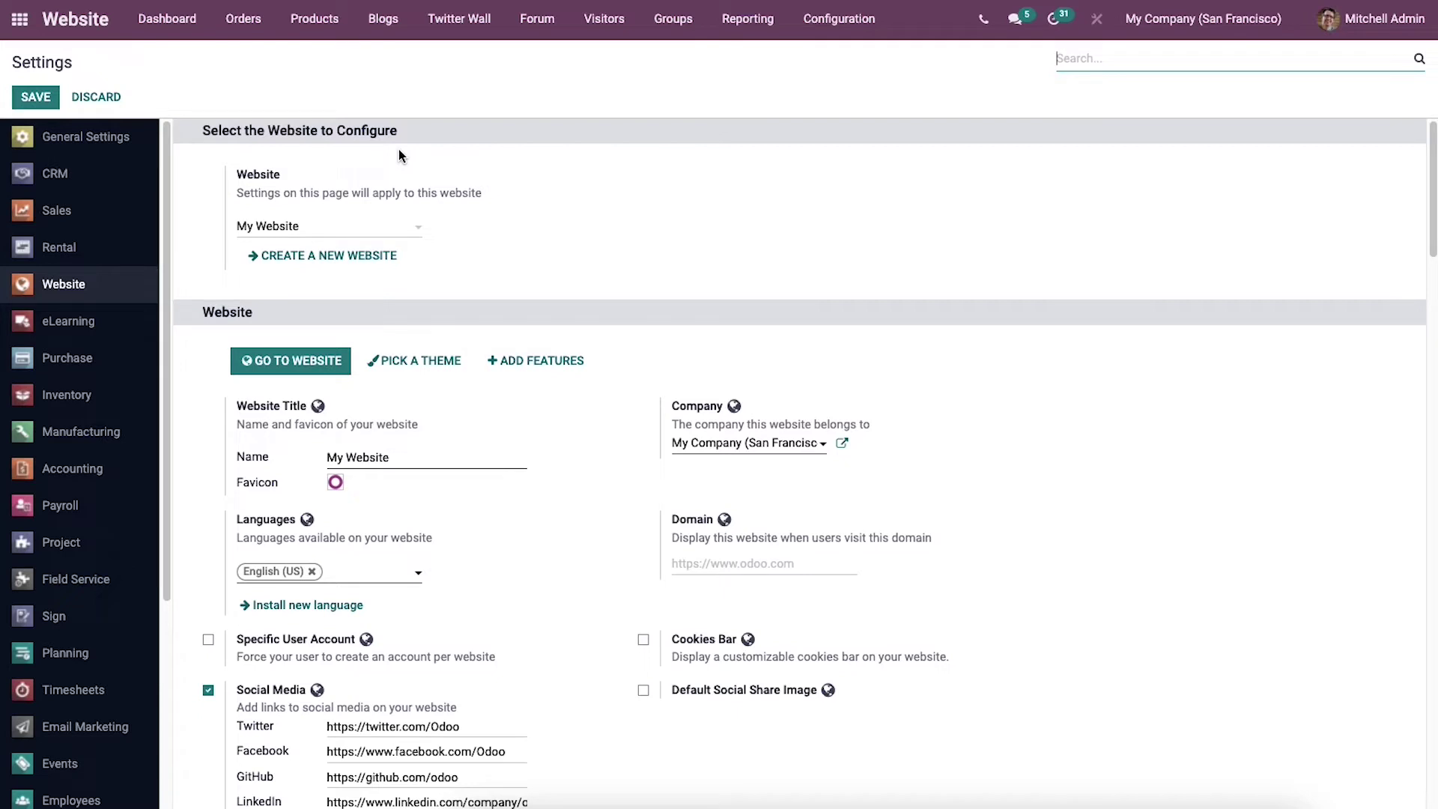
Step: Create a new website named 'Website 001'
left_click(332, 260)
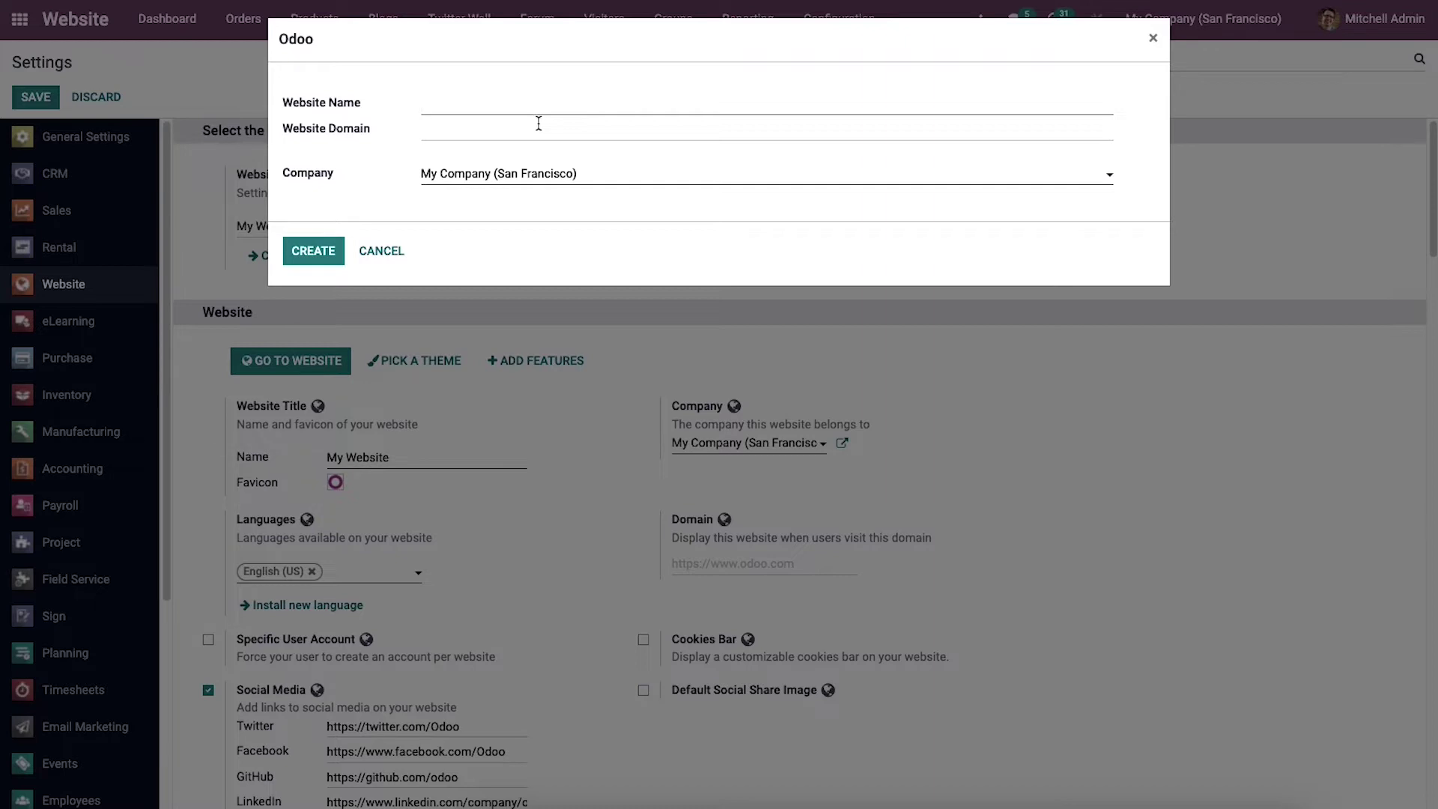
left_click(428, 102)
type("Website 001")
left_click(327, 249)
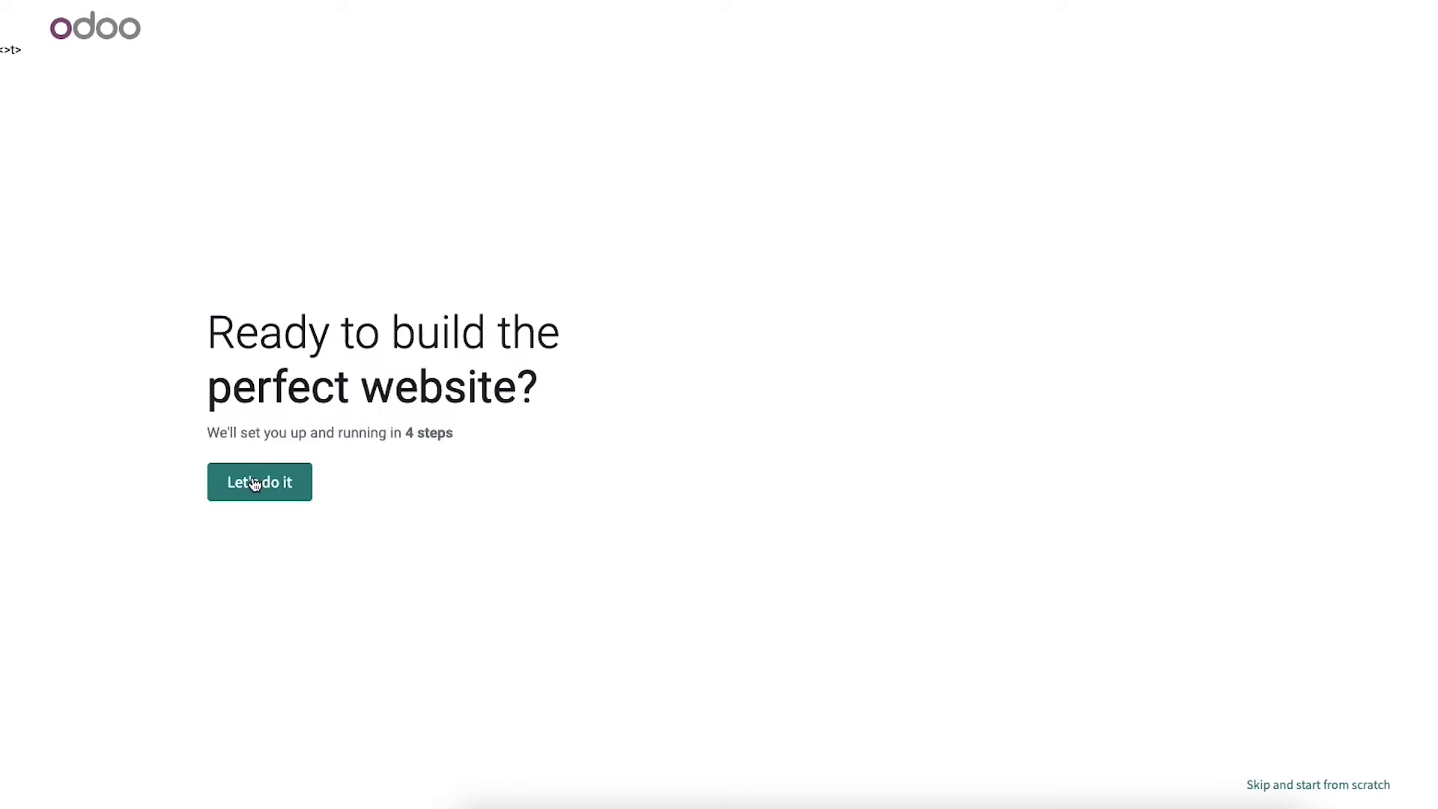
Step: Start the setup wizard as an event website for an event management company
left_click(256, 484)
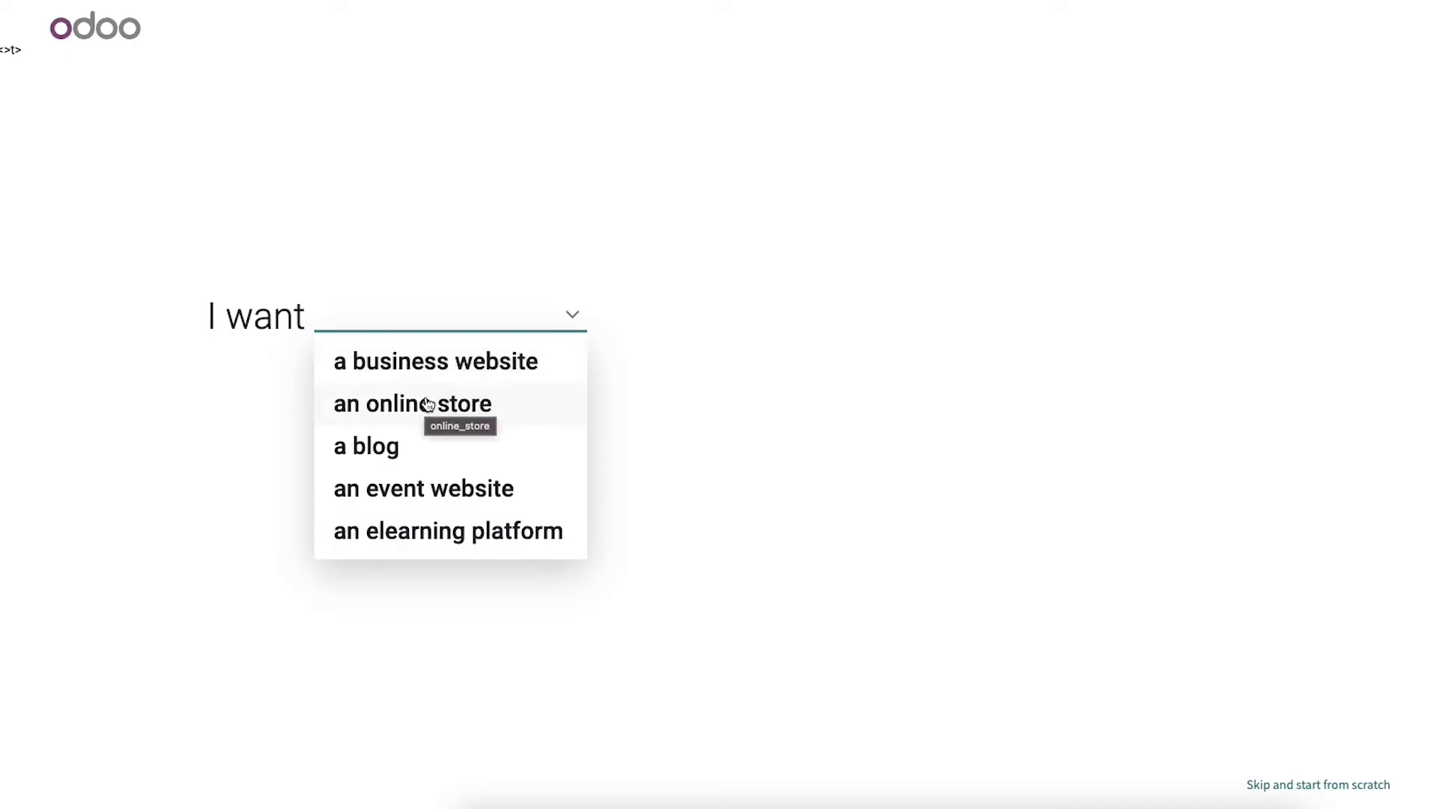
left_click(436, 487)
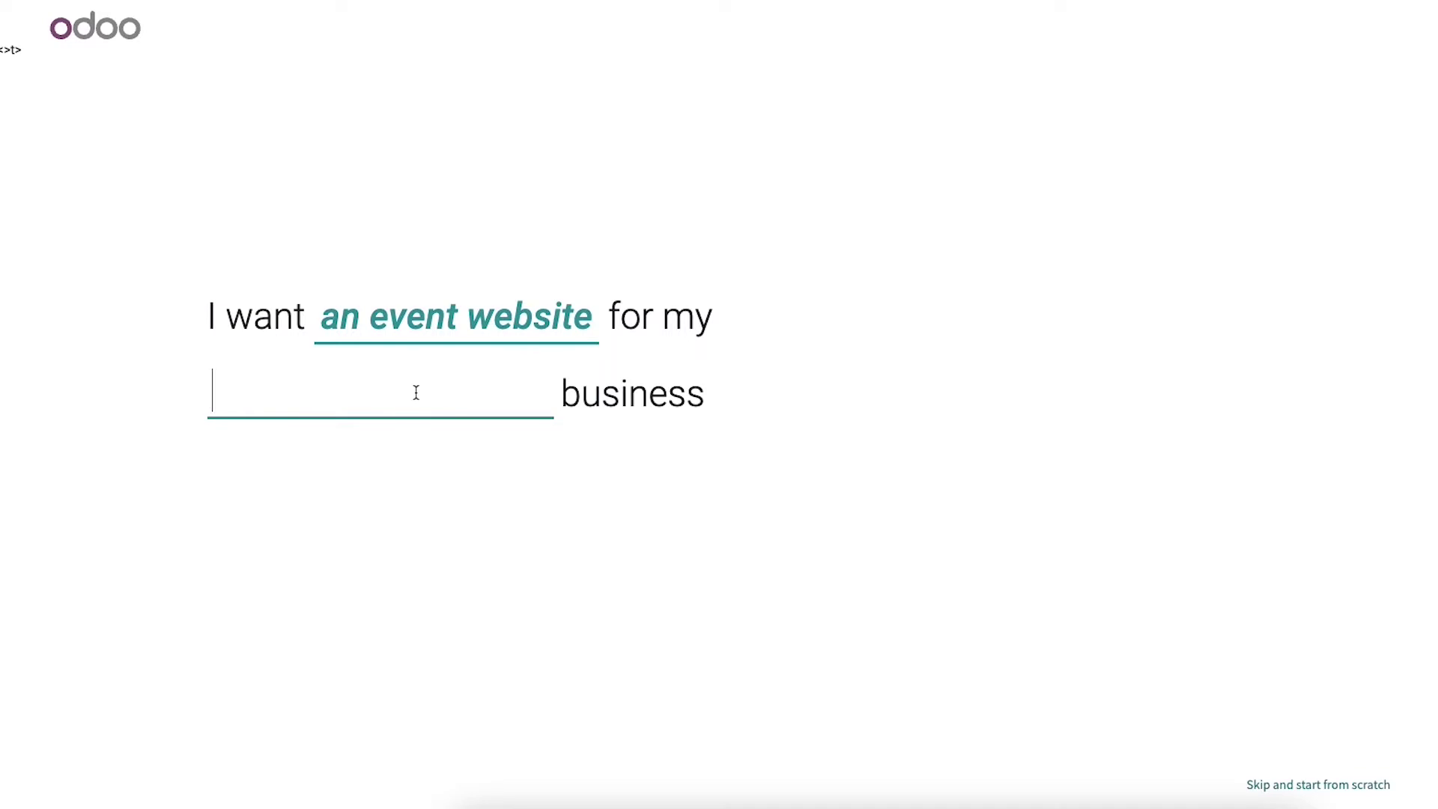
type("e")
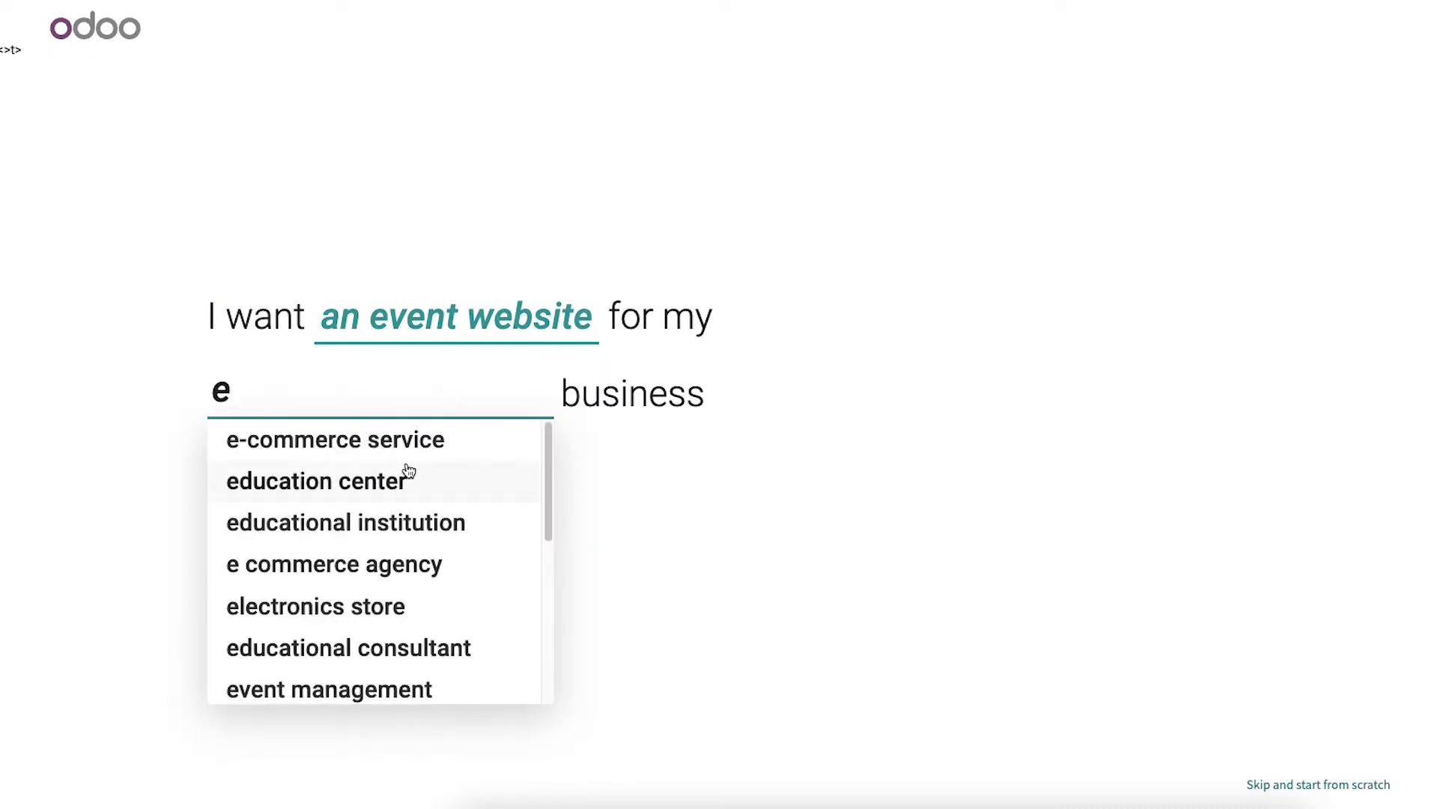
scroll(382, 659, "down", 1)
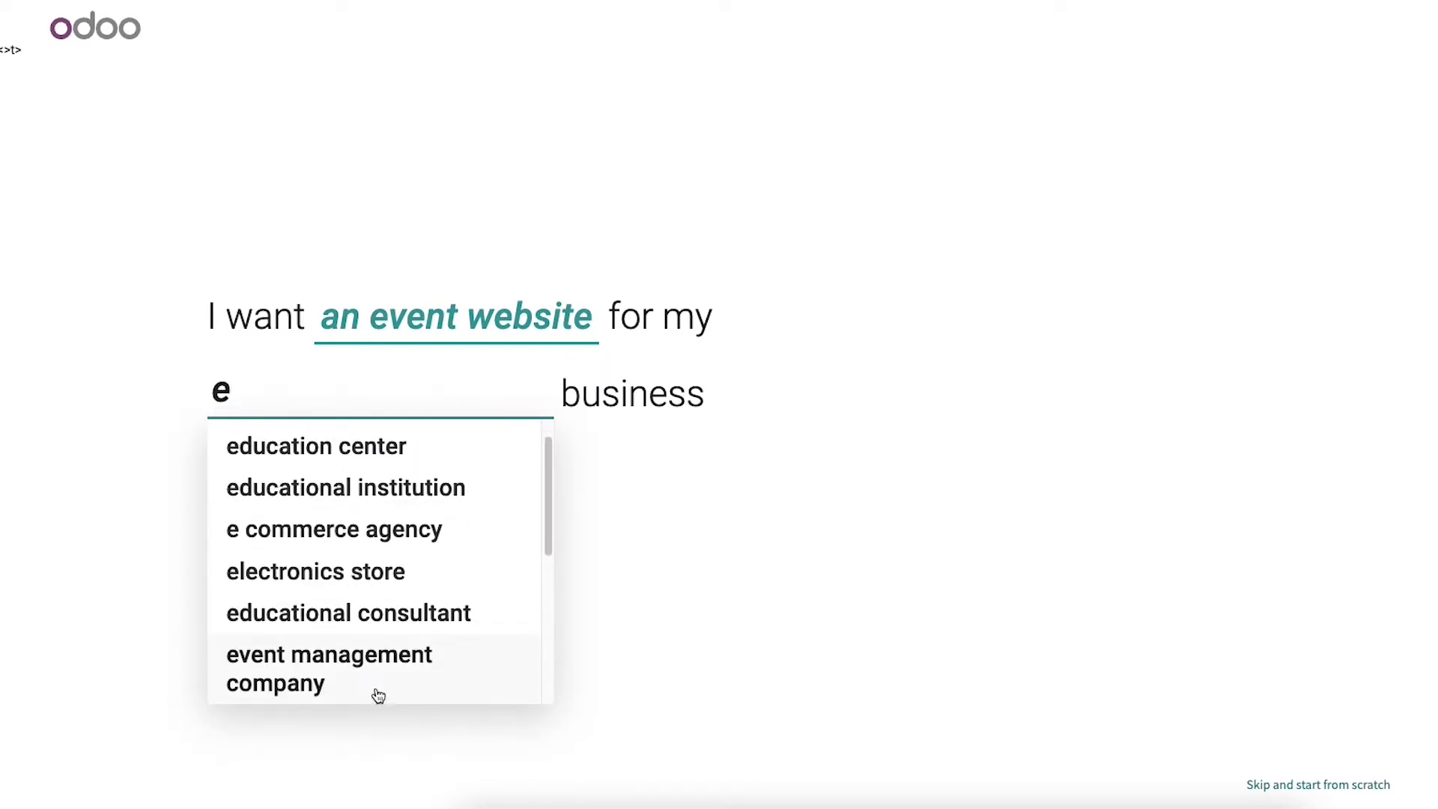
left_click(374, 658)
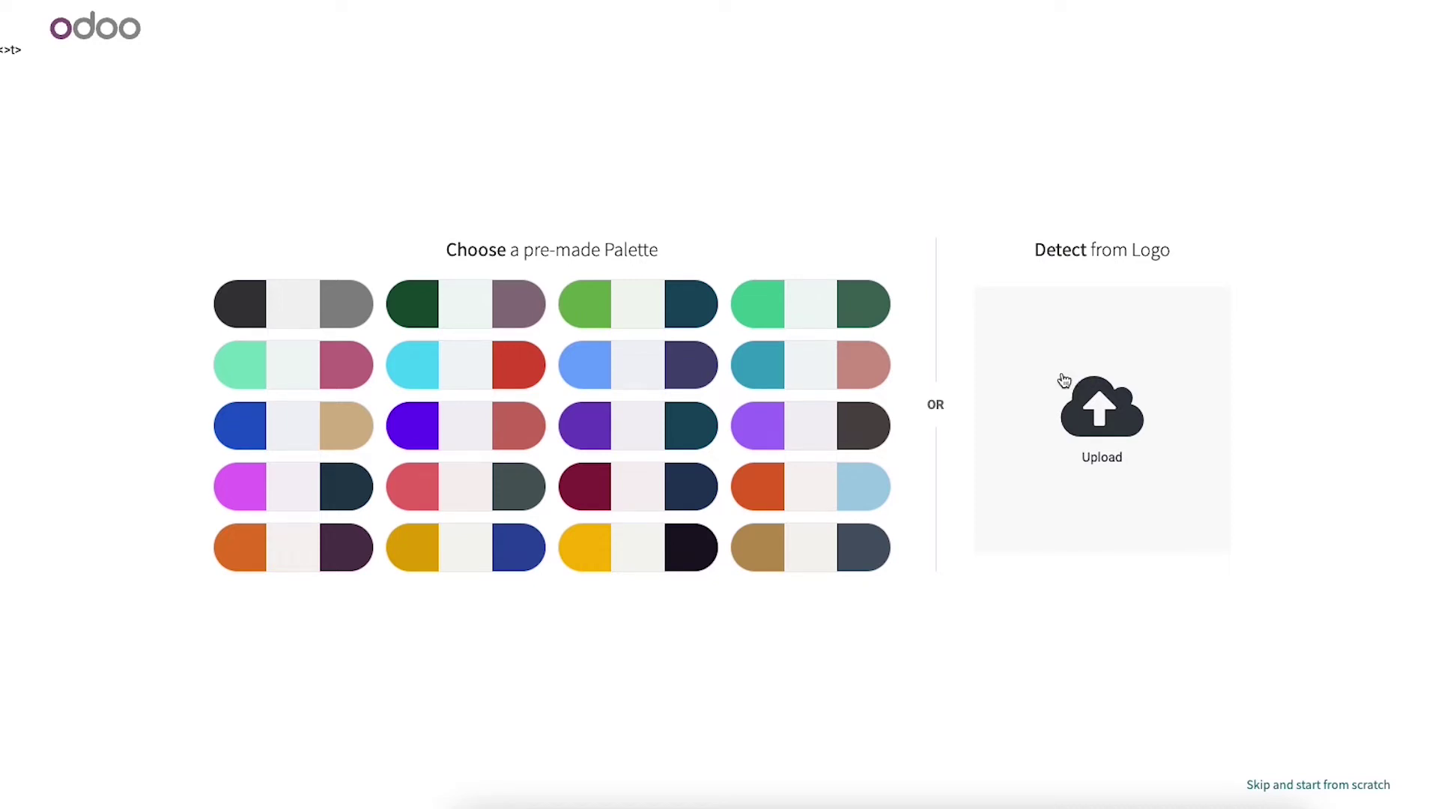
Step: Pick the dark green colour palette for the new website
left_click(417, 312)
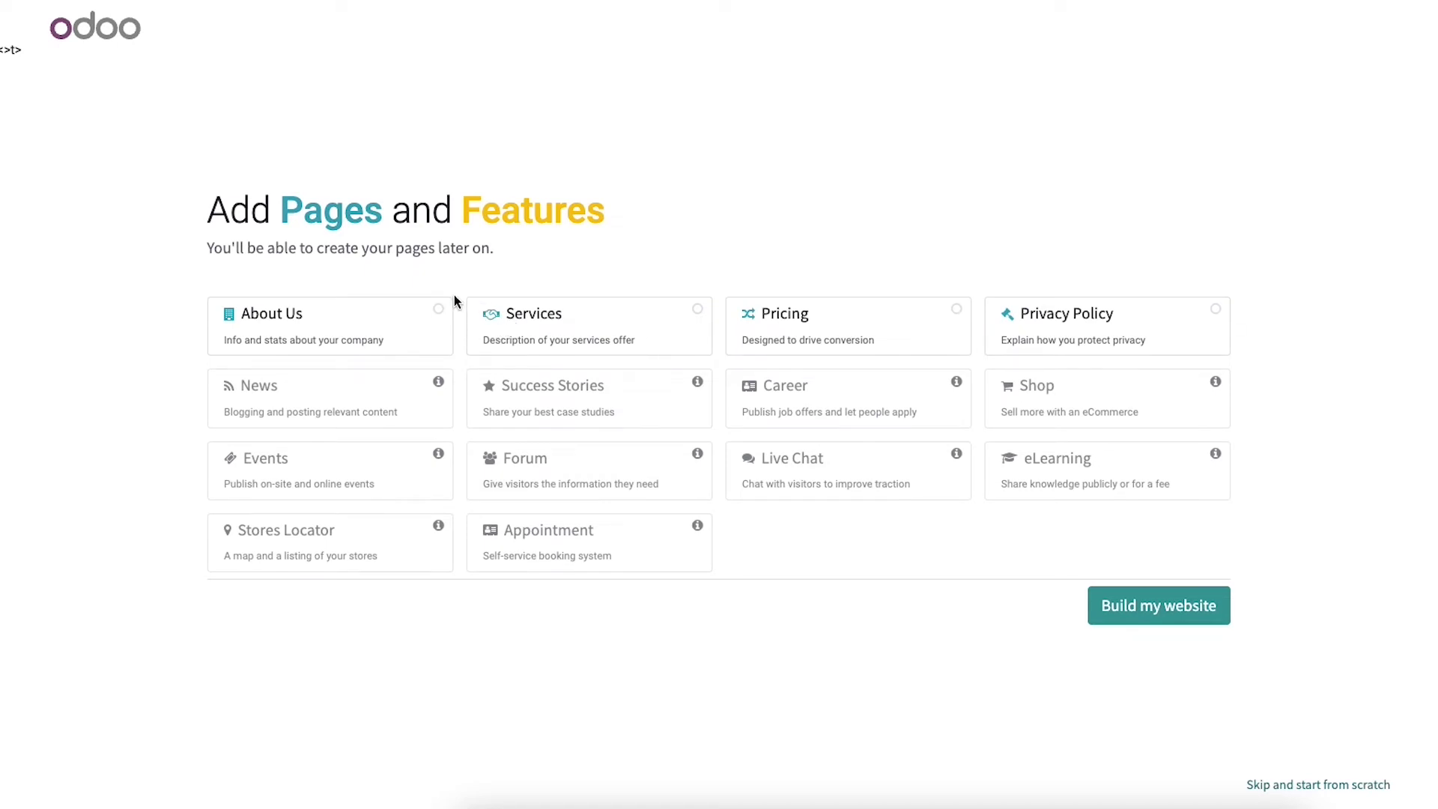
Step: Add About Us, Services, Pricing and Privacy Policy pages and build the website
left_click(441, 312)
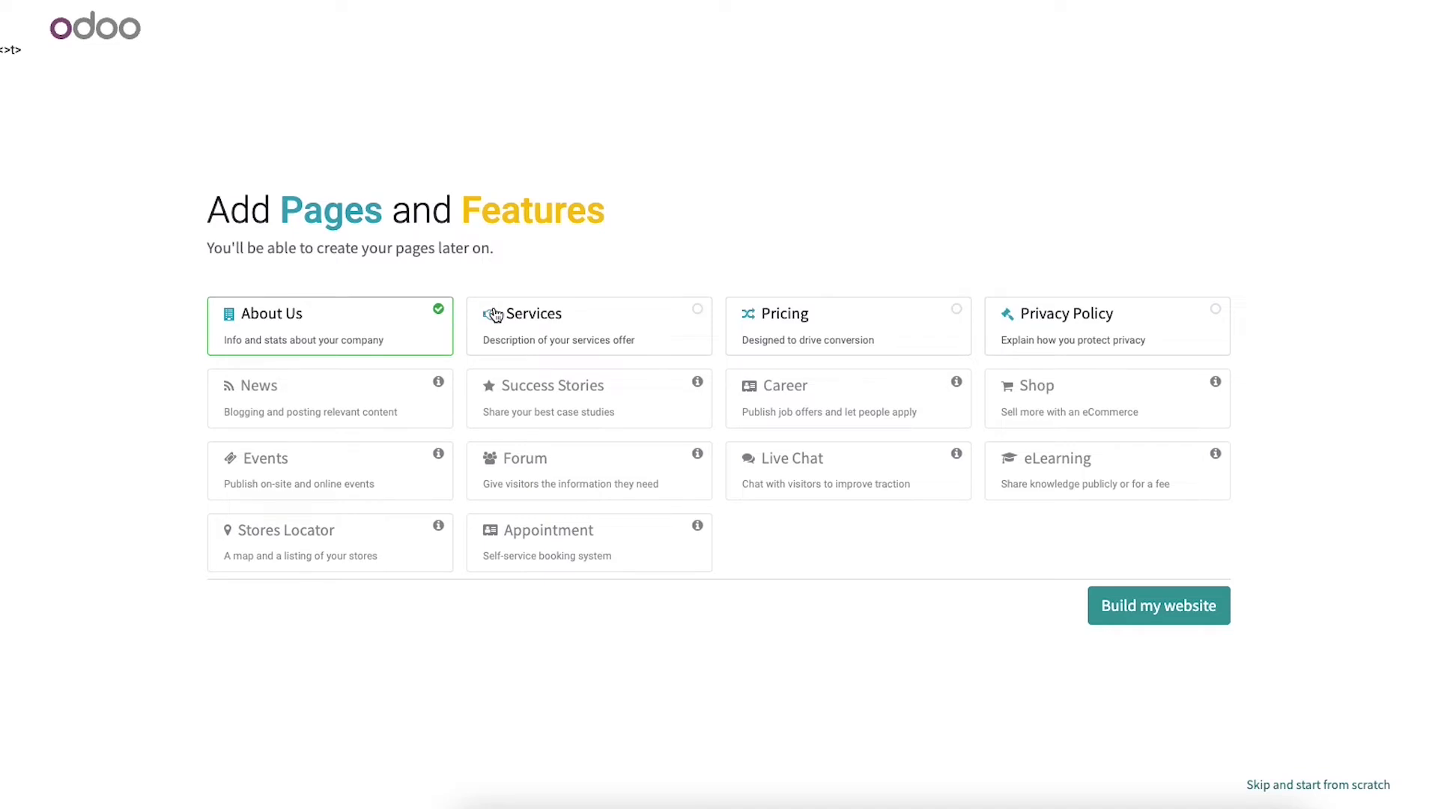
left_click(695, 315)
left_click(953, 313)
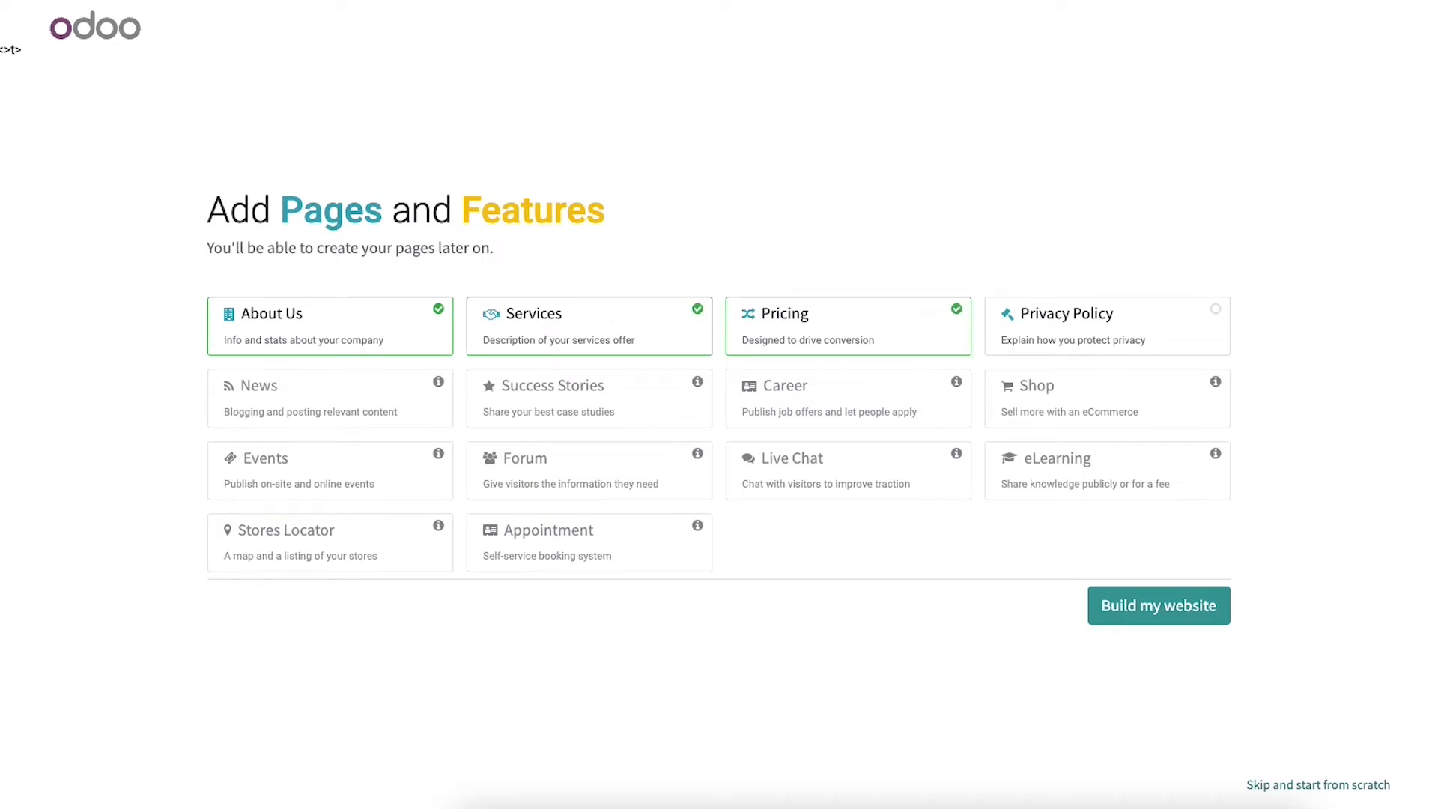
left_click(1208, 314)
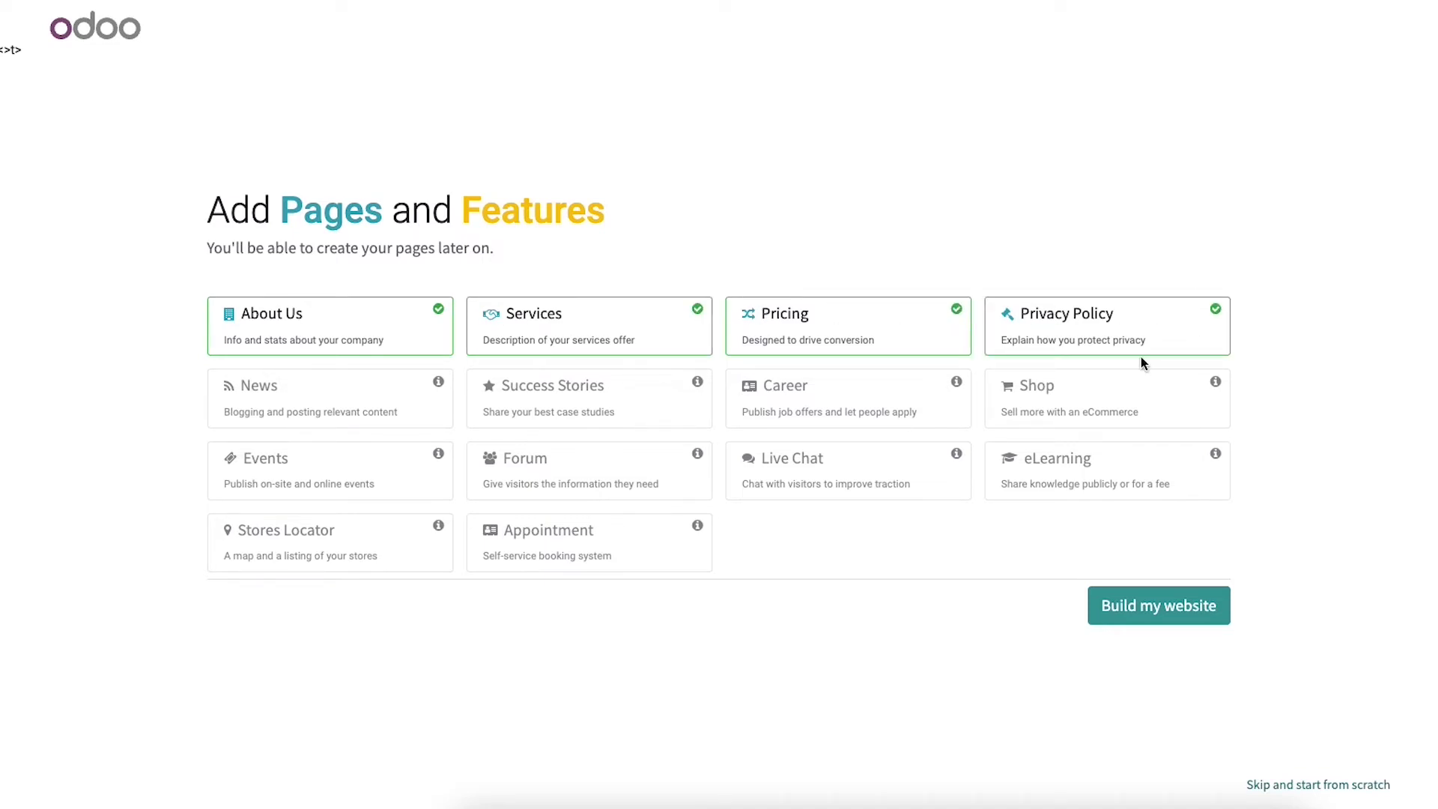
left_click(1147, 604)
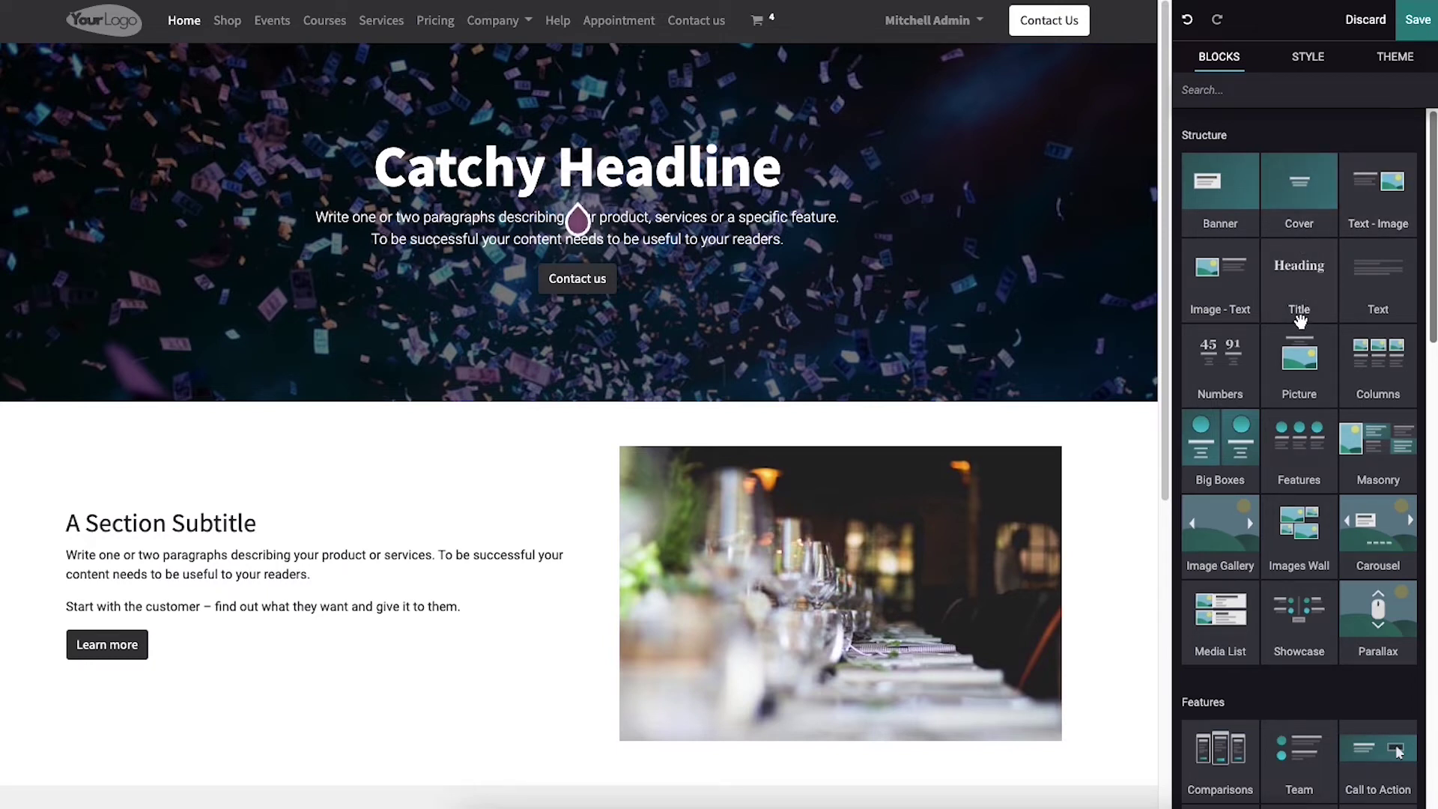
Step: Add a Title block below the banner and change its text to 'Event'
left_click_drag(1307, 318, 460, 505)
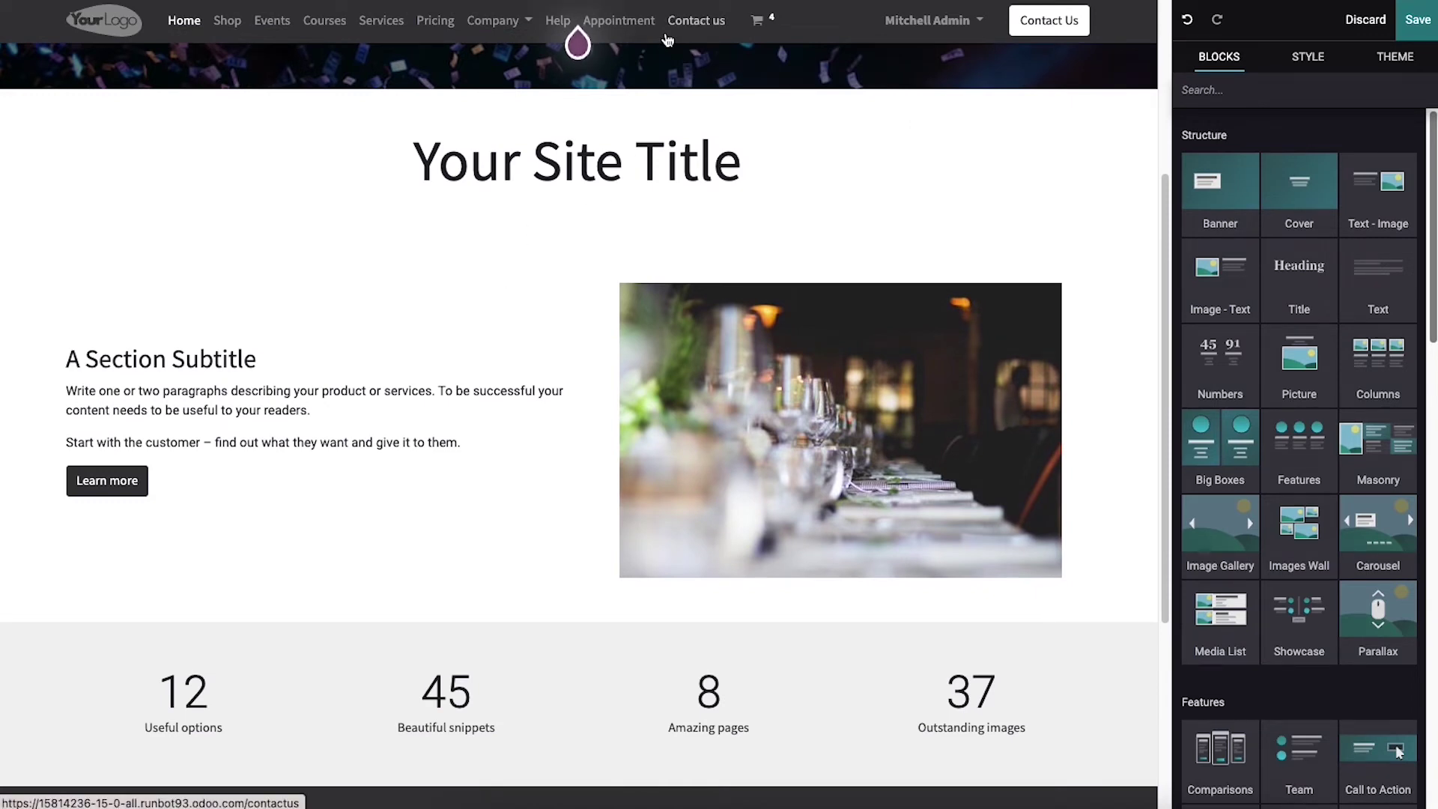
triple_click(589, 169)
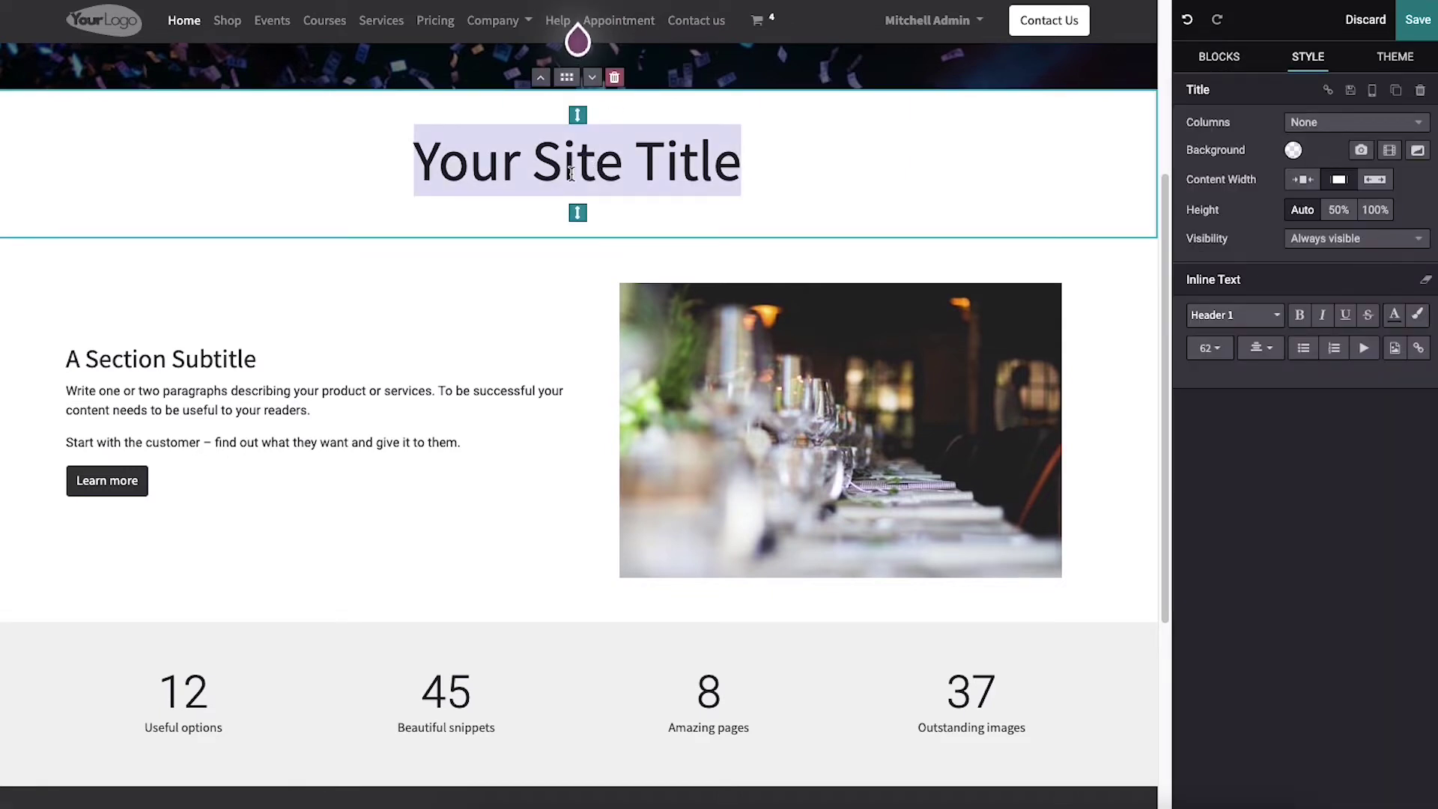
key("BackSpace")
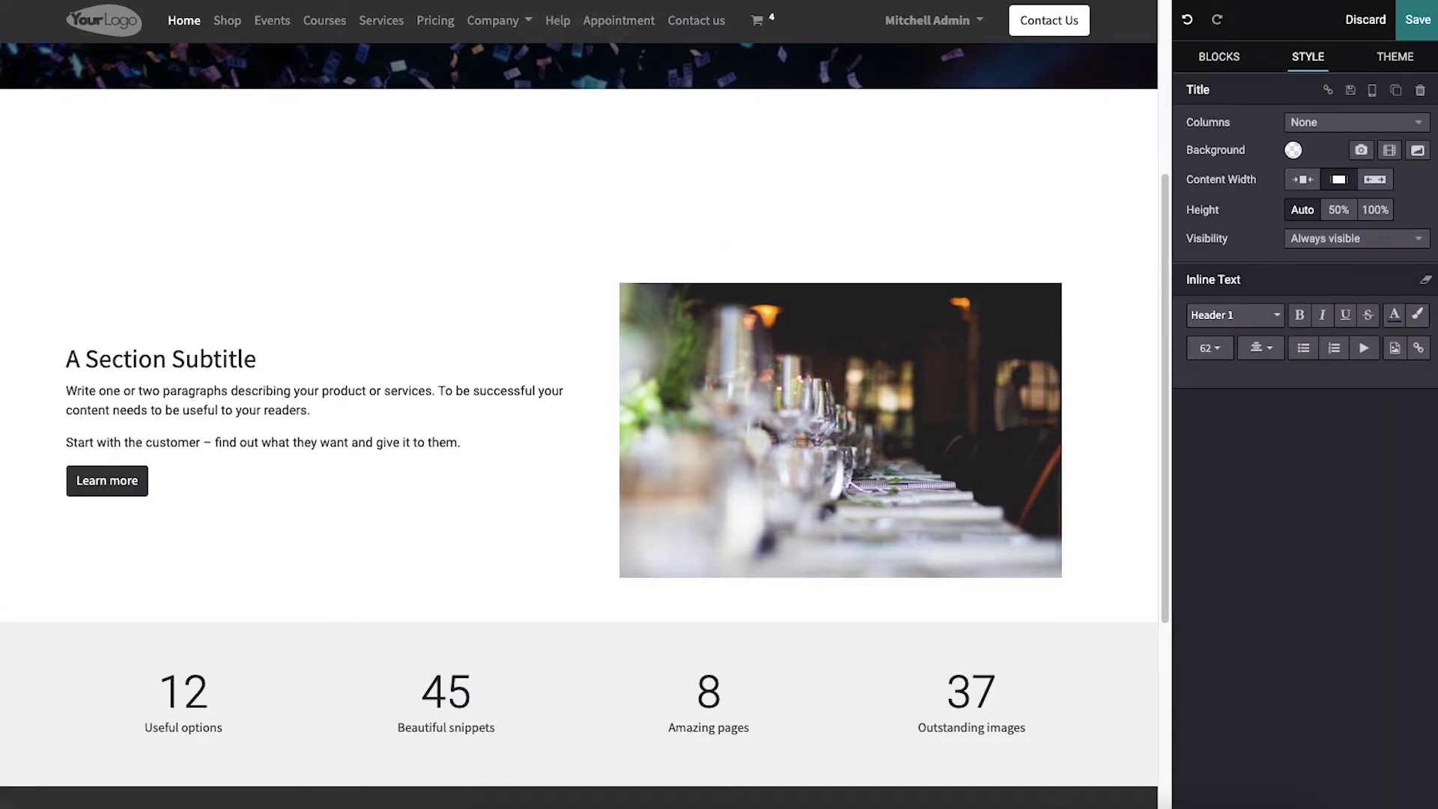
type("Event")
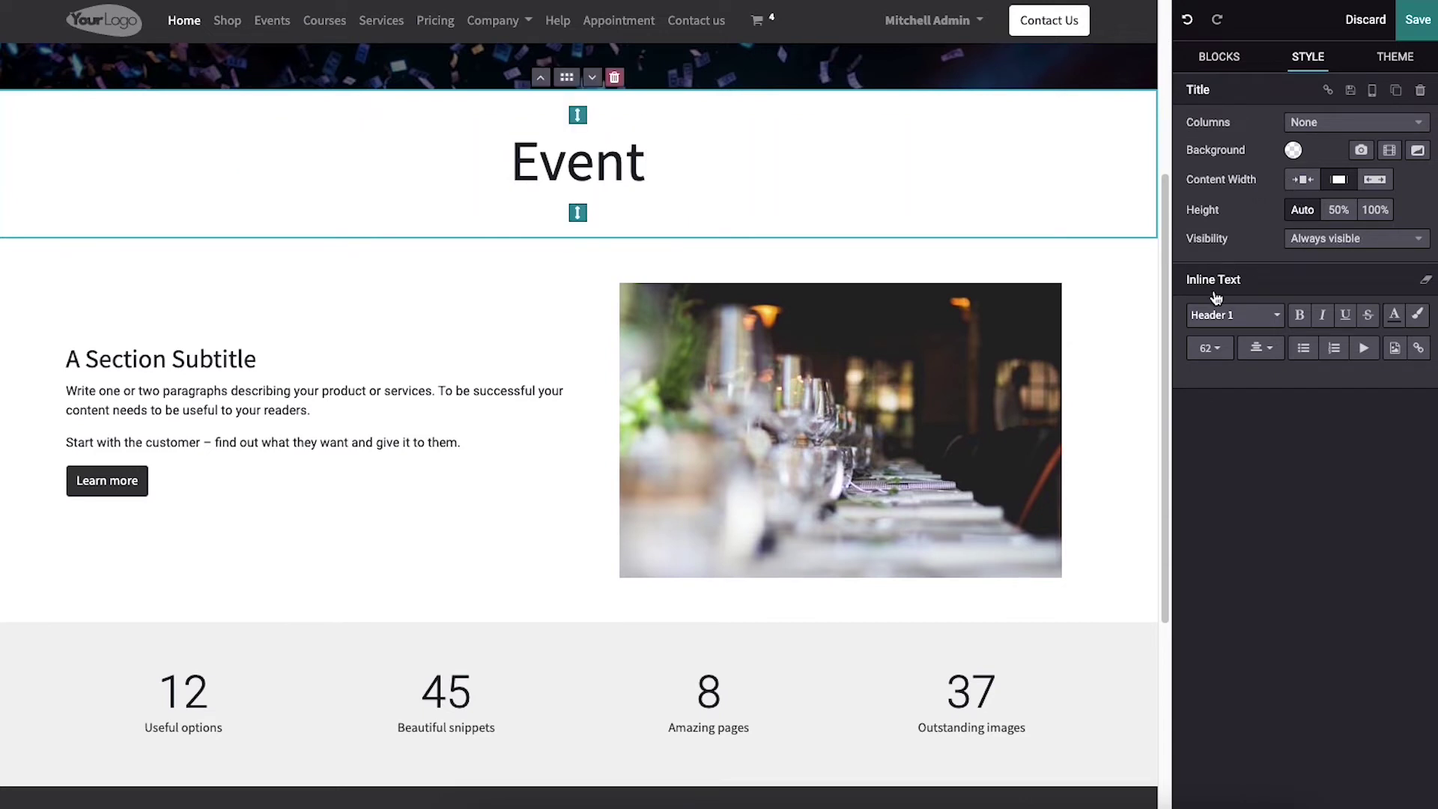
Step: Try the title section's background colours unchanged and leave its content width narrow
left_click(1294, 150)
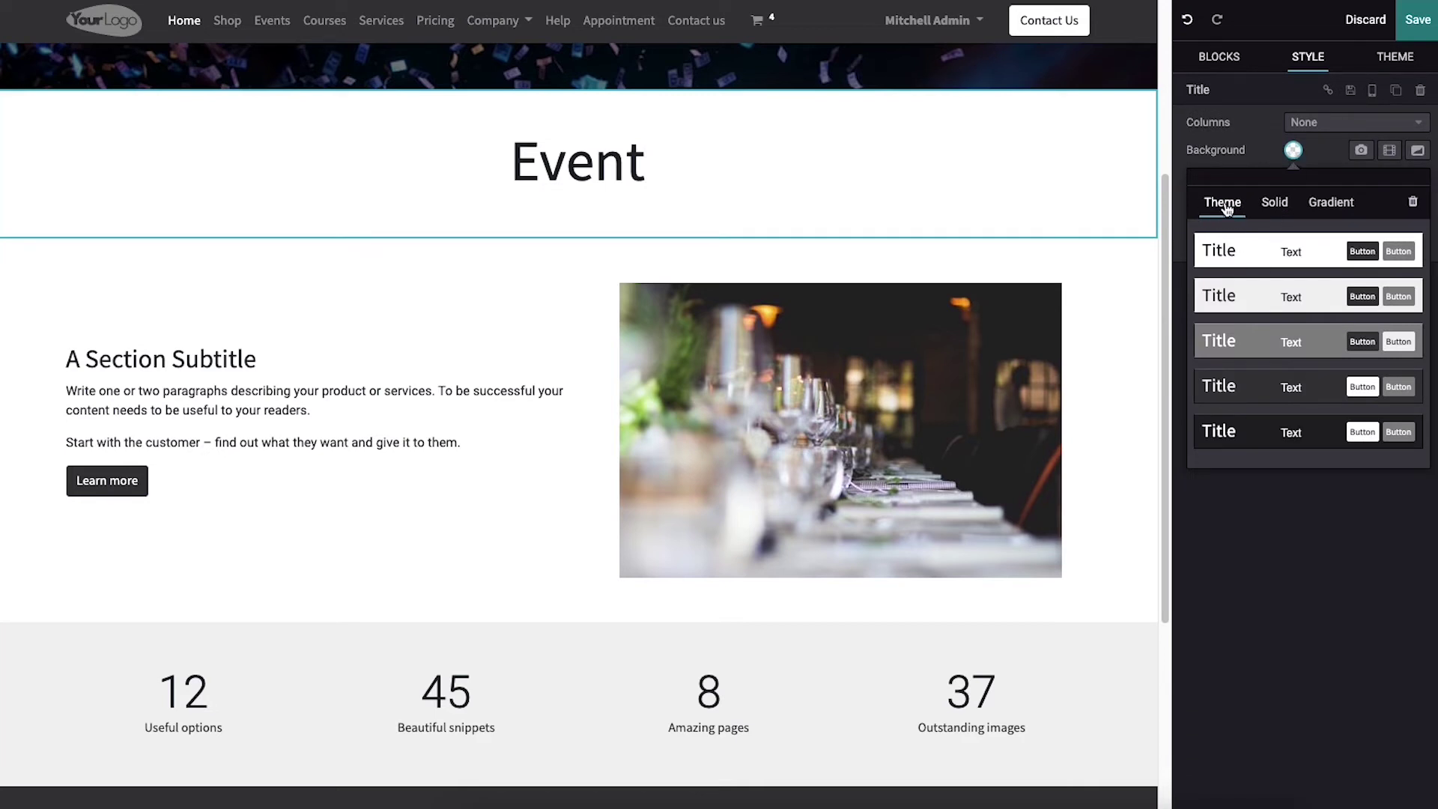
left_click(1277, 202)
left_click(1338, 215)
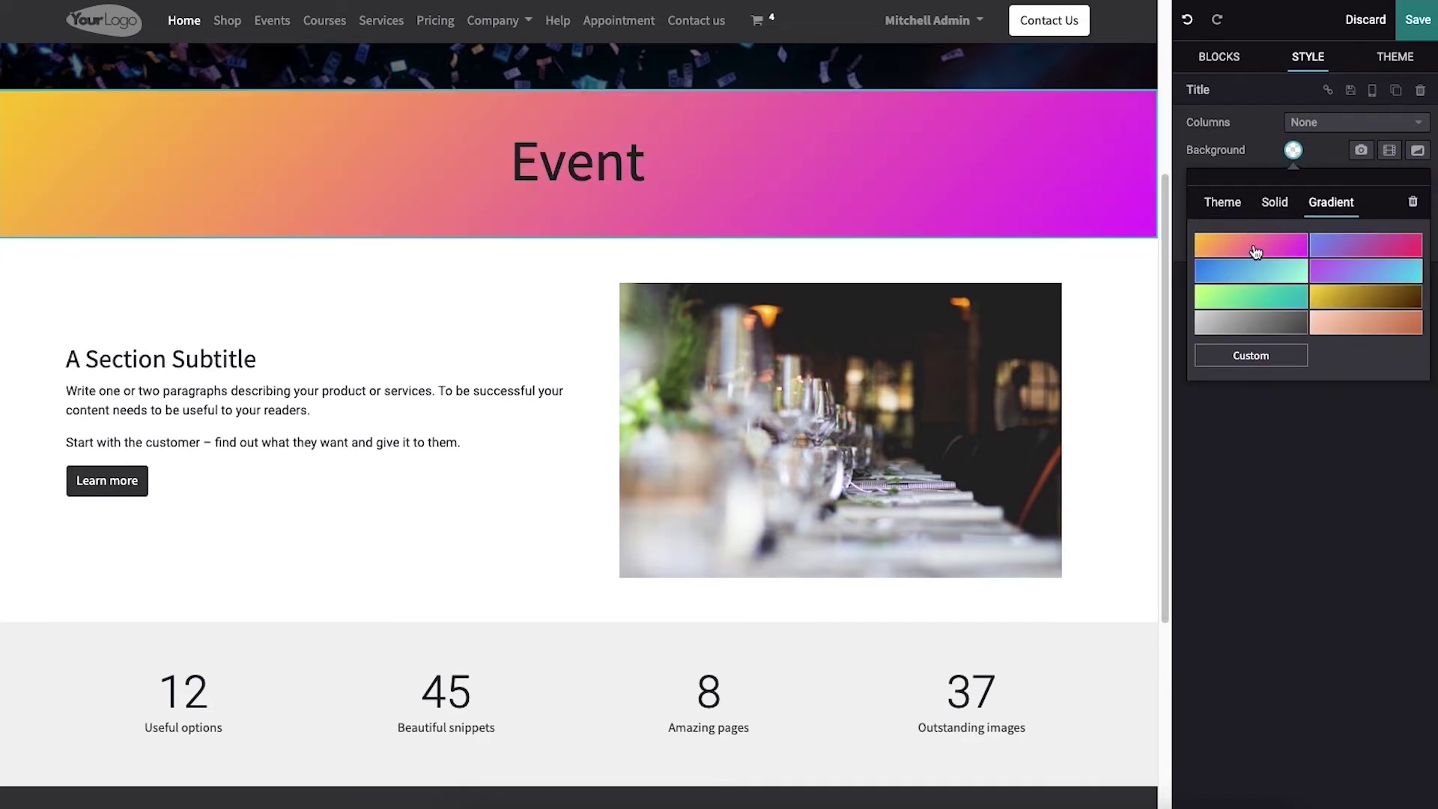
left_click(1226, 206)
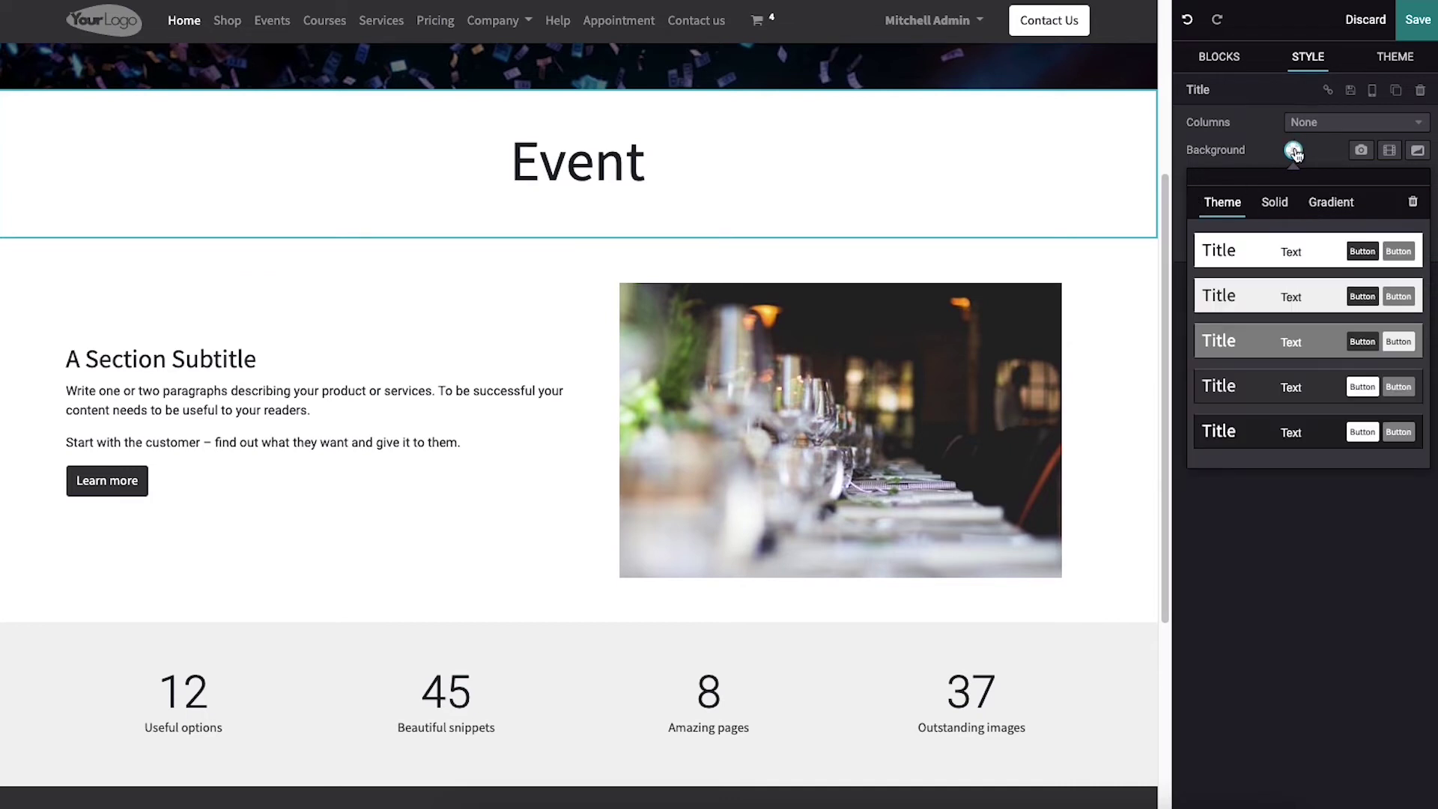
left_click(1253, 153)
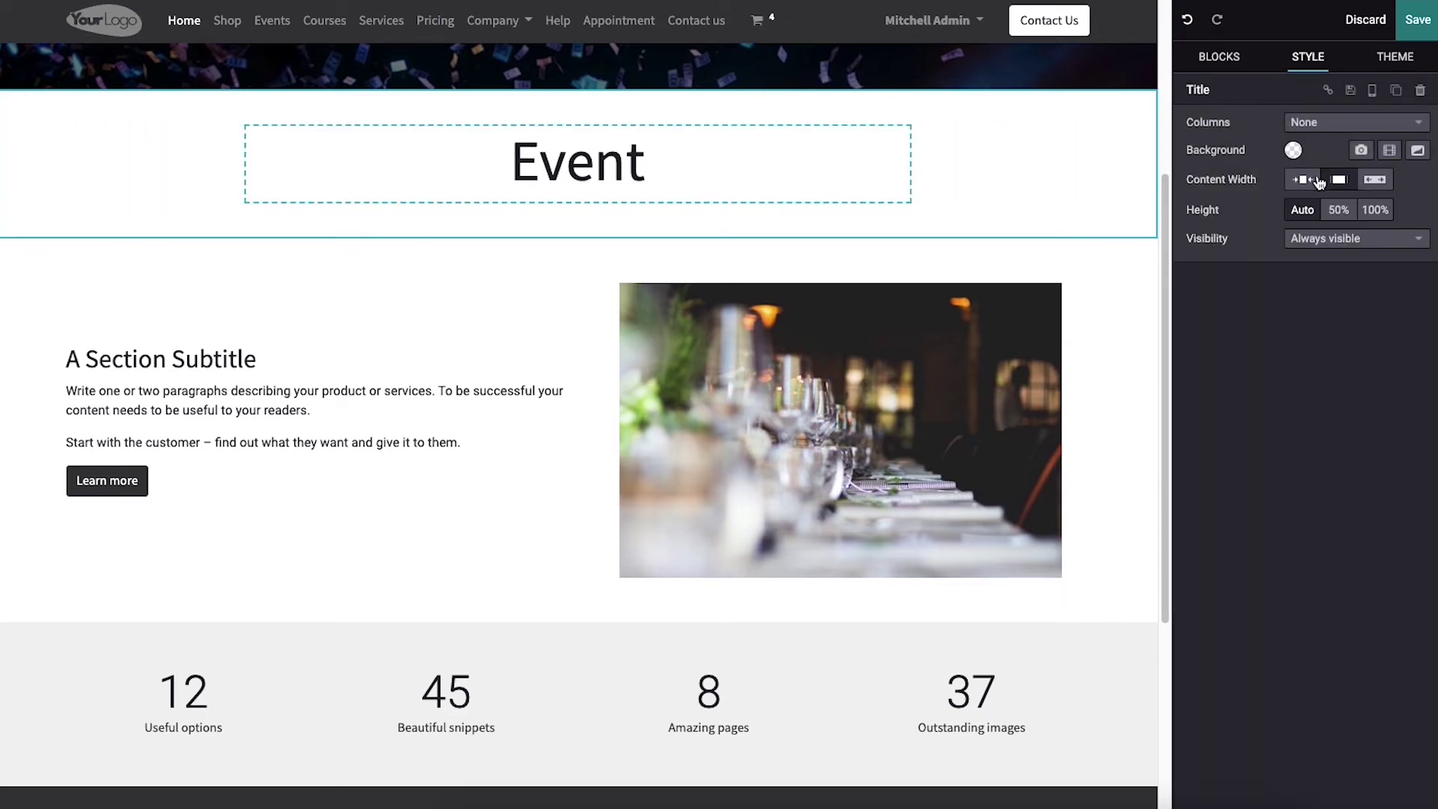
left_click(1300, 182)
left_click(1343, 182)
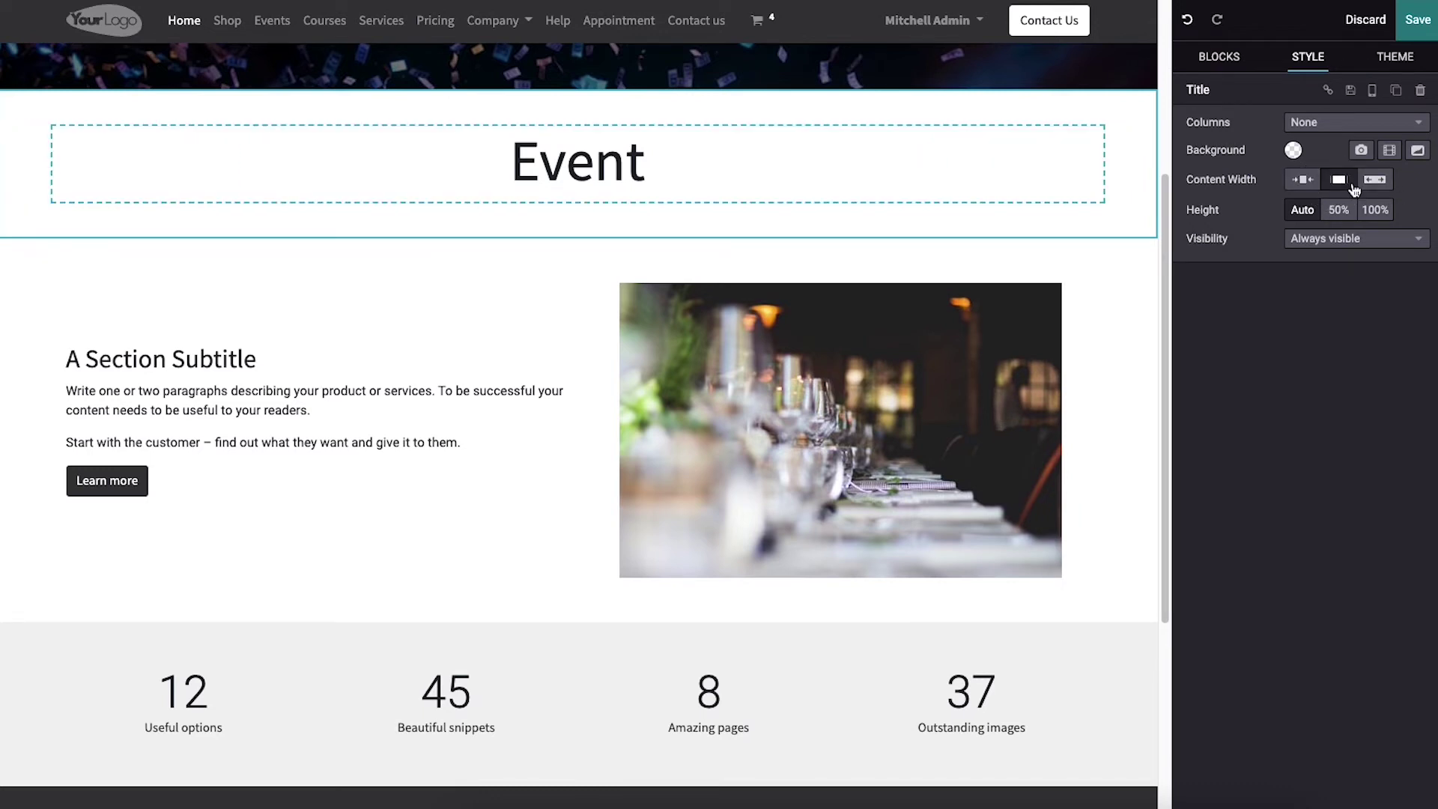
left_click(1295, 181)
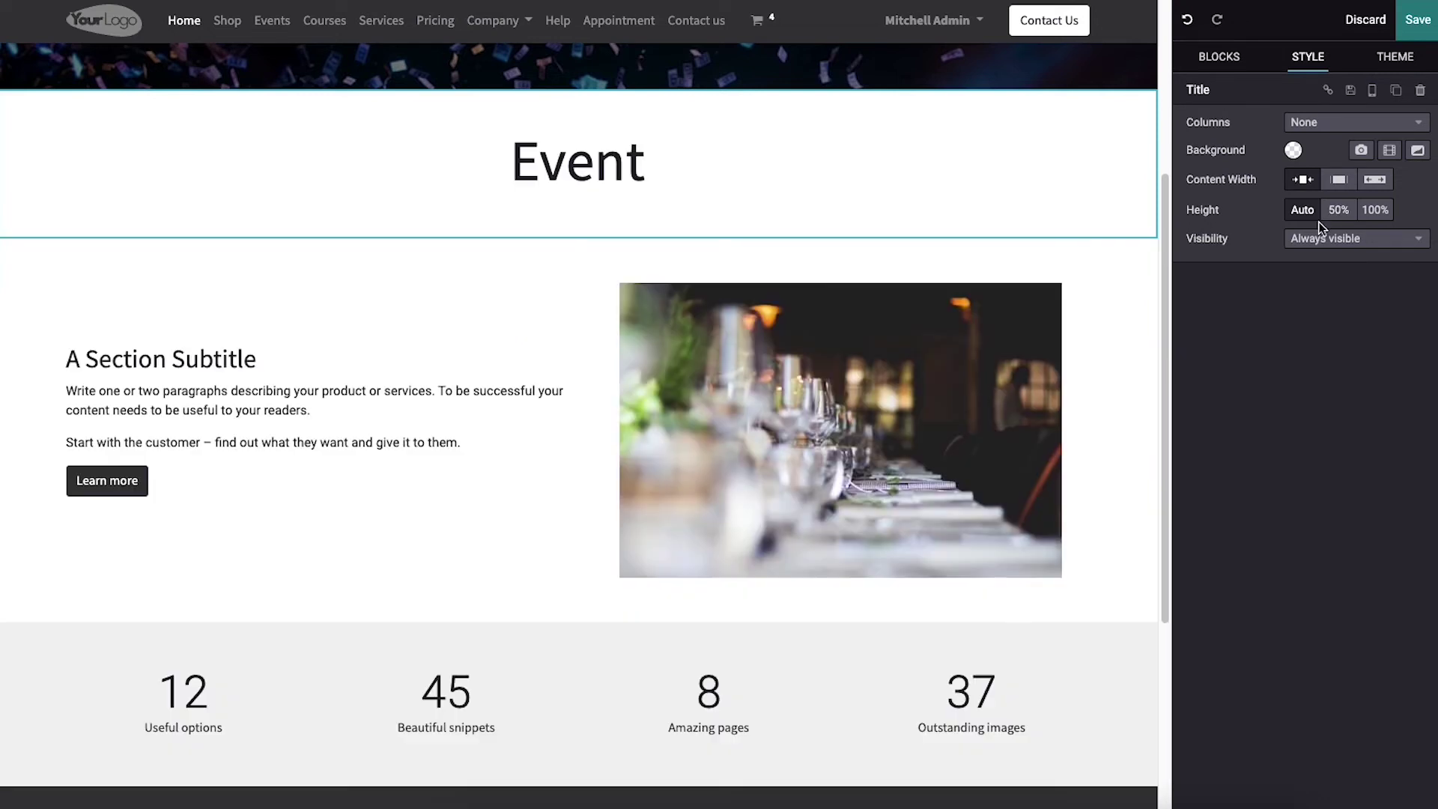
Step: Keep the title section always visible and save the homepage edits
left_click(1323, 238)
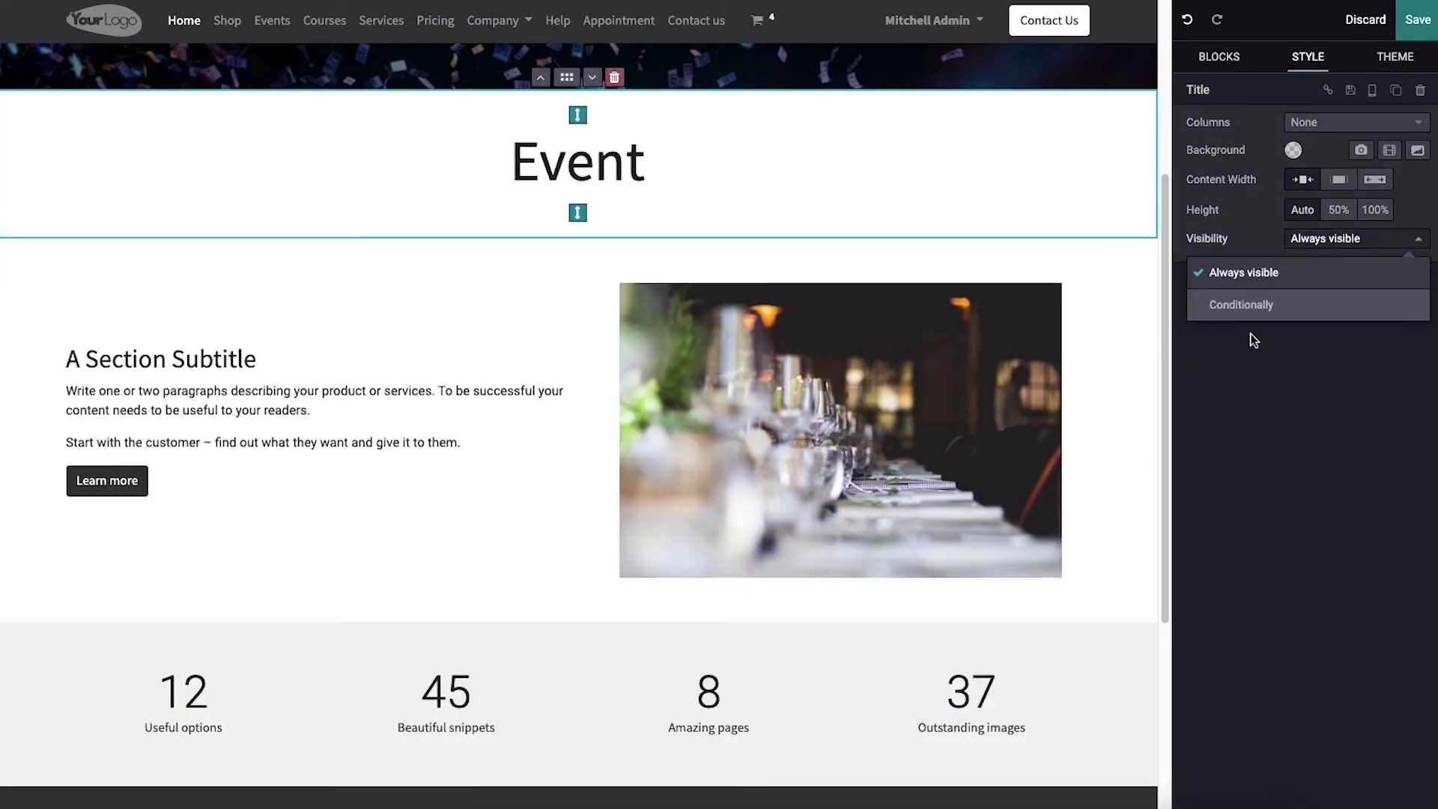
left_click(1255, 269)
left_click(1329, 238)
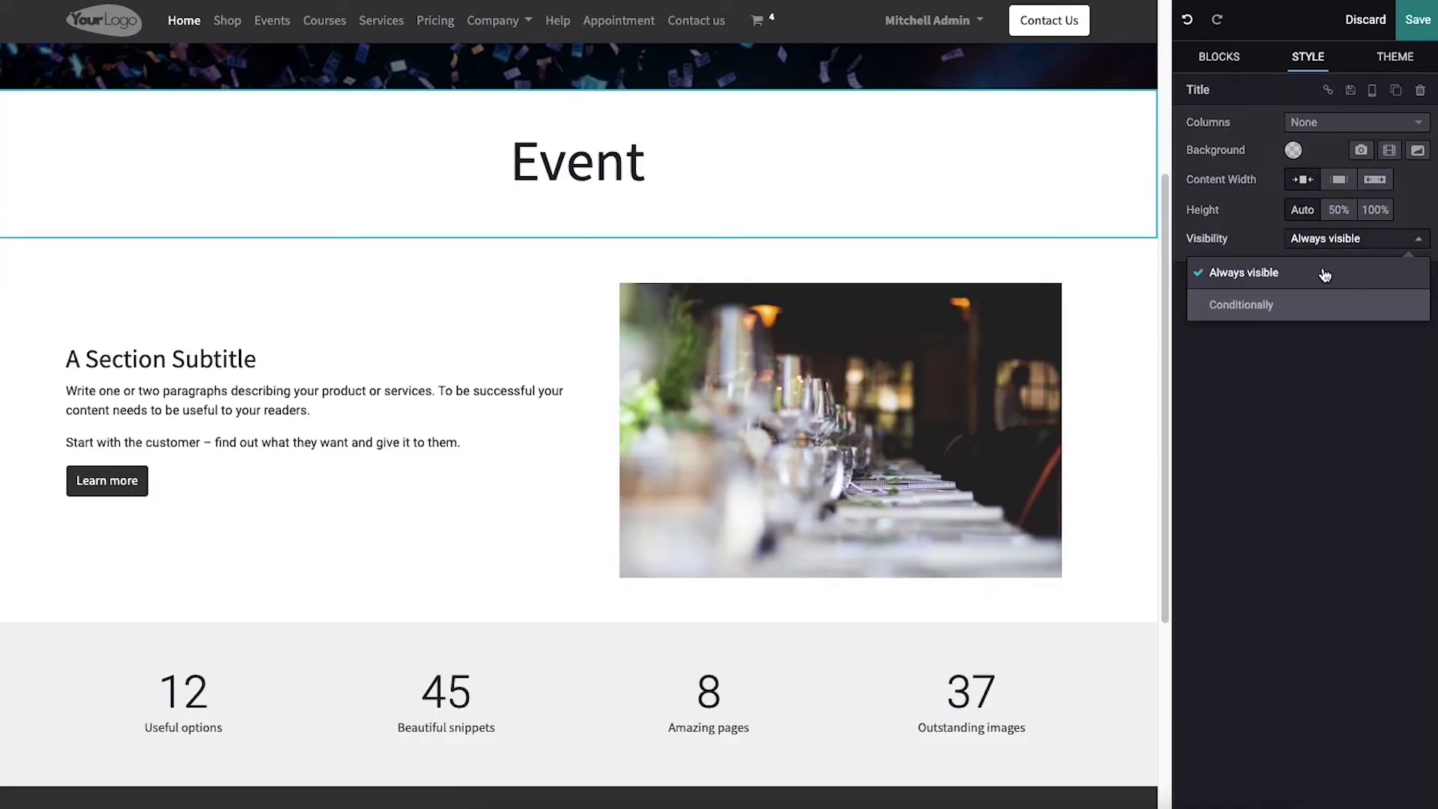
left_click(1308, 304)
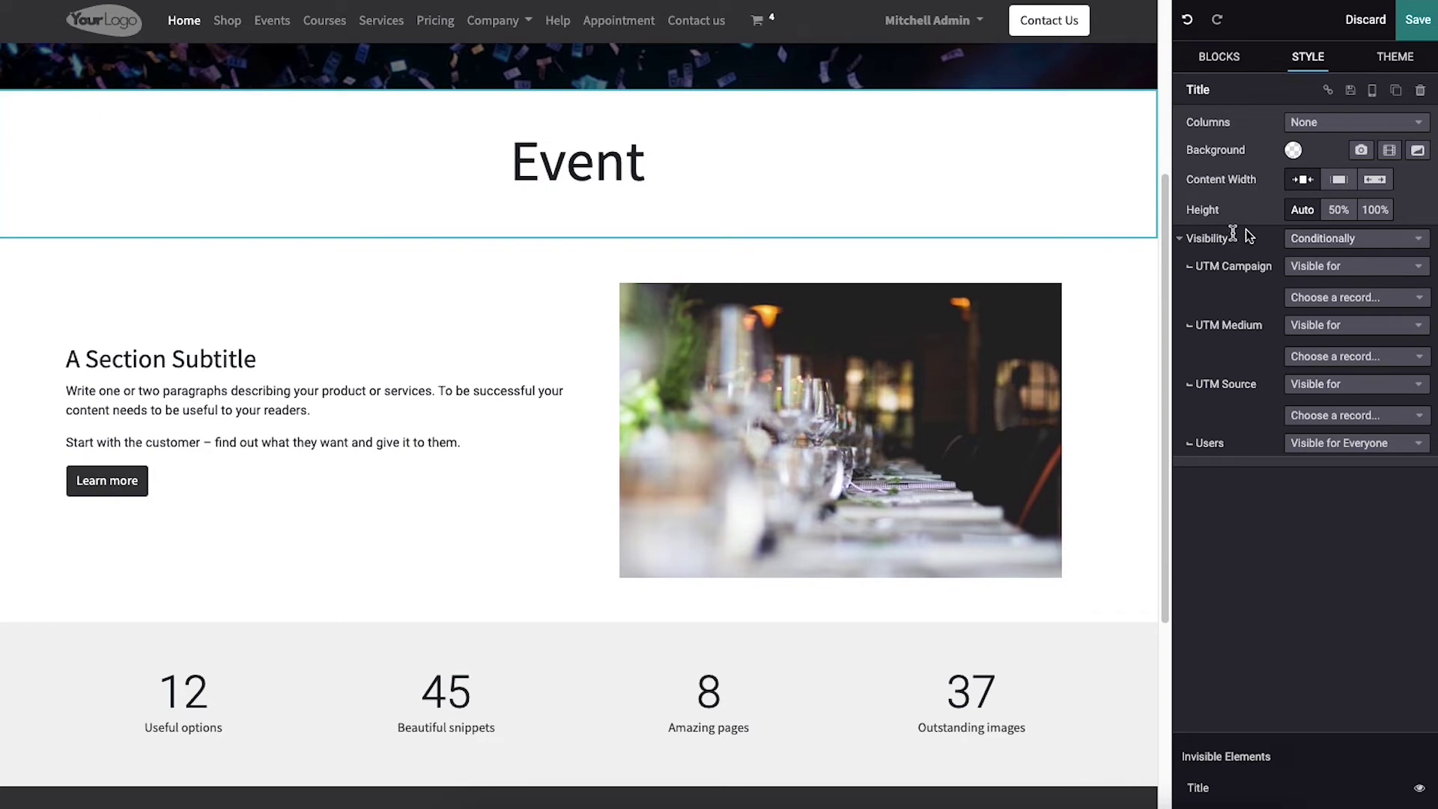
left_click(1314, 239)
left_click(1301, 271)
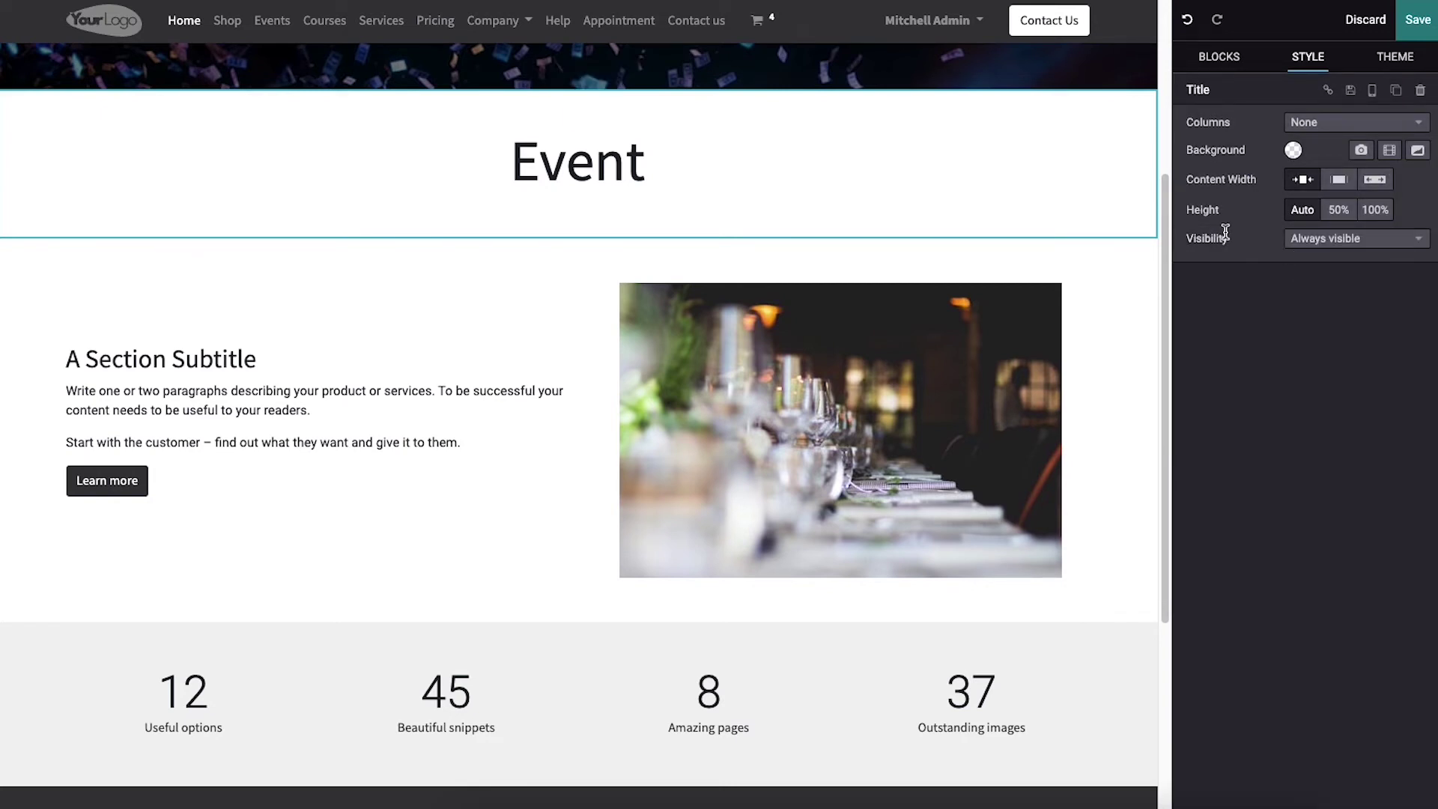
left_click(1393, 56)
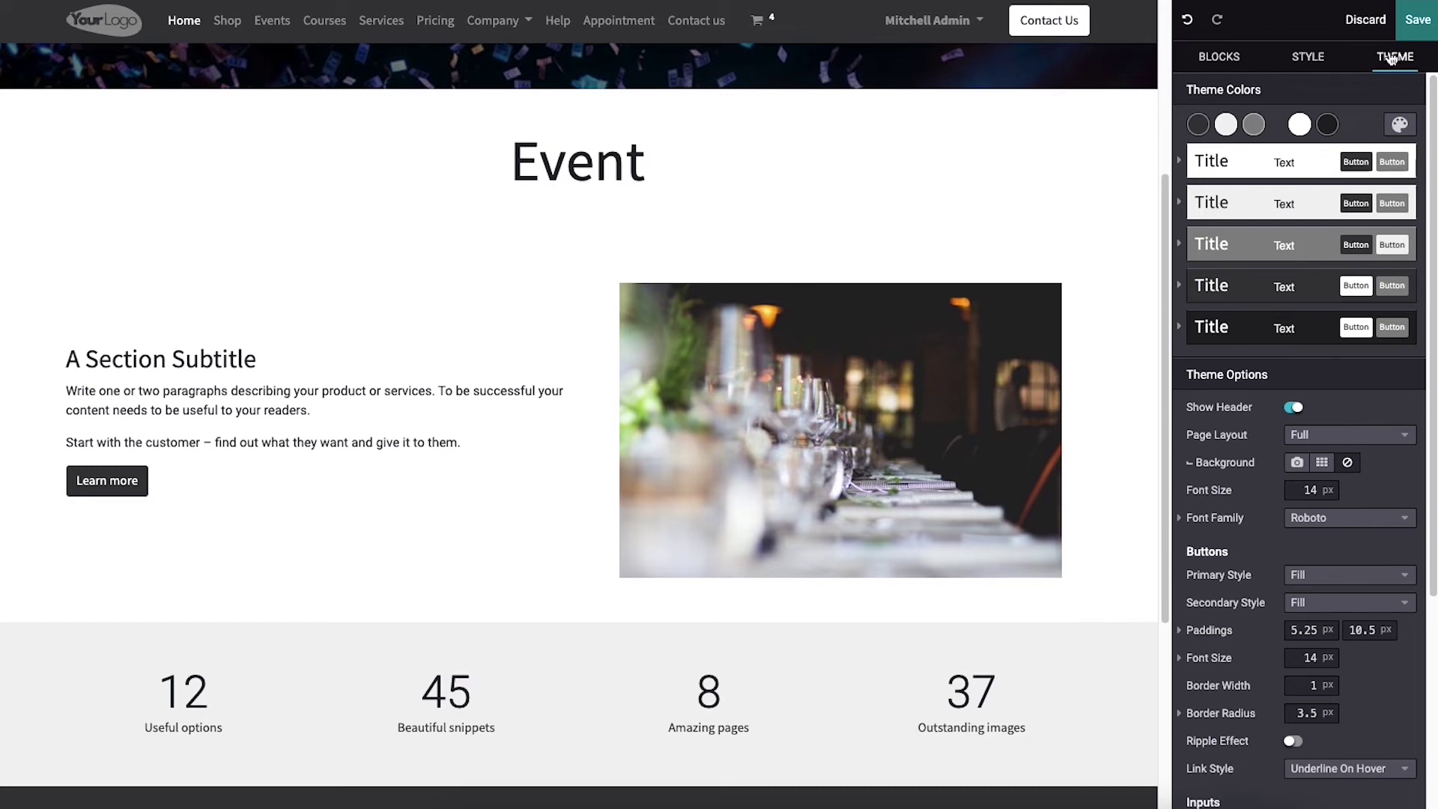
left_click(1418, 20)
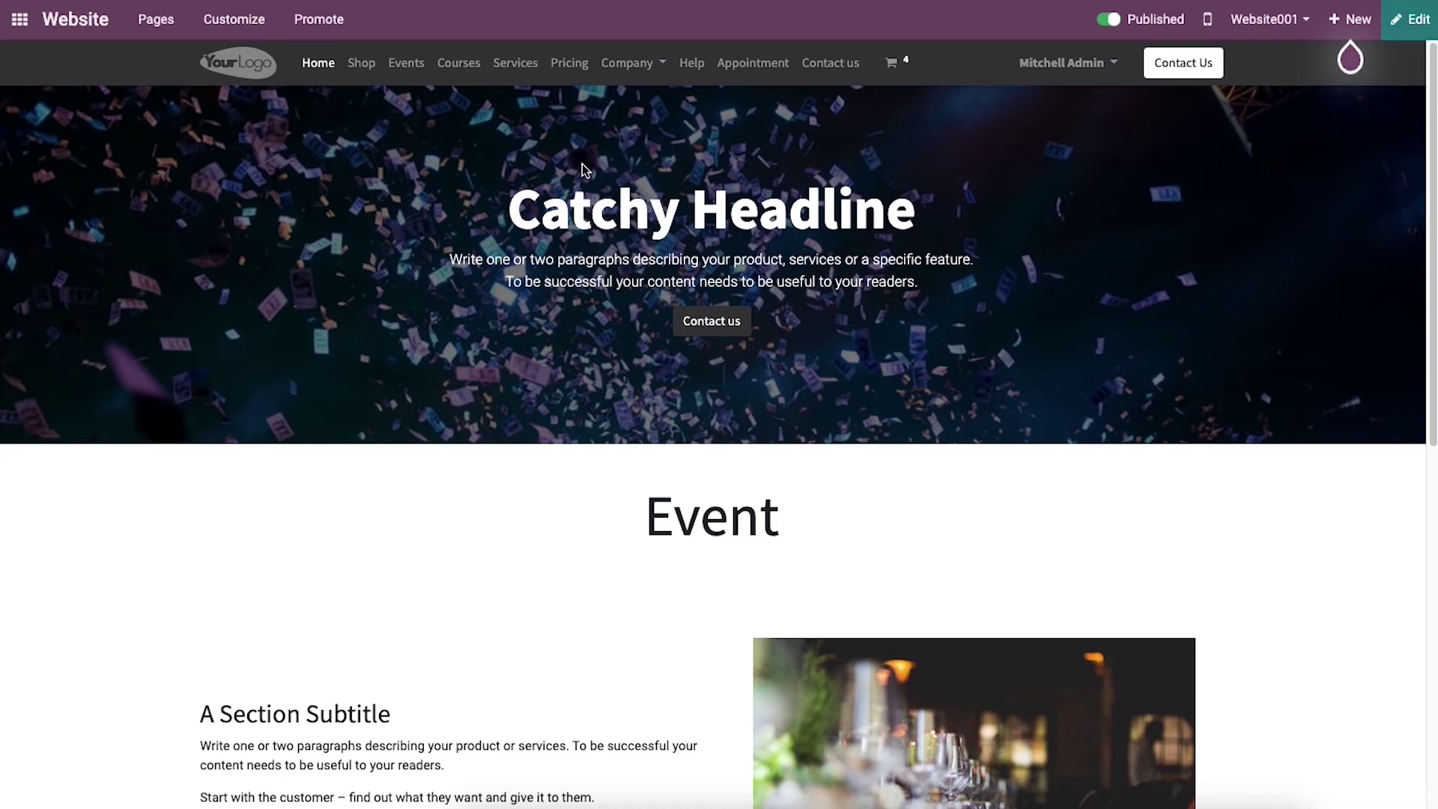
left_click(161, 21)
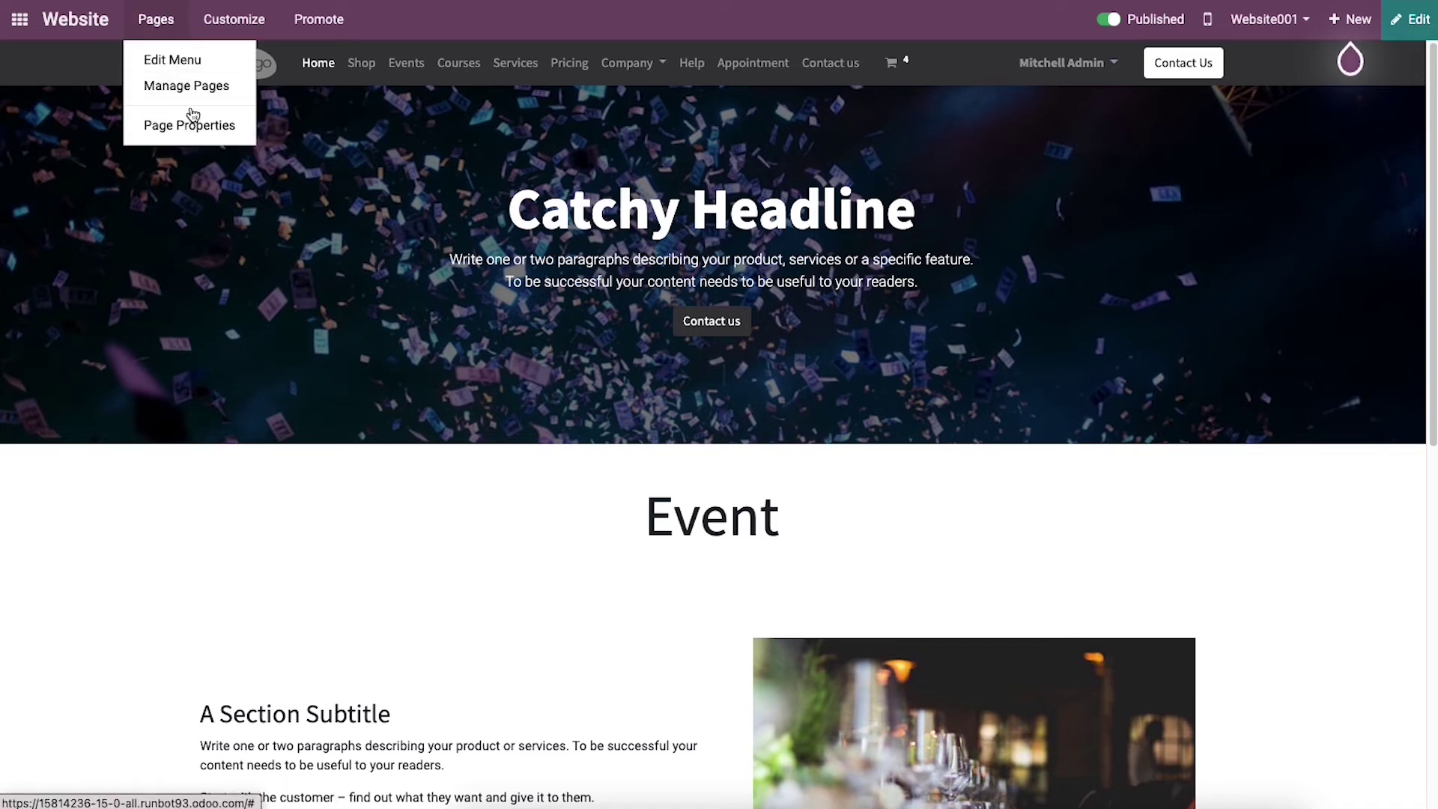
left_click(248, 26)
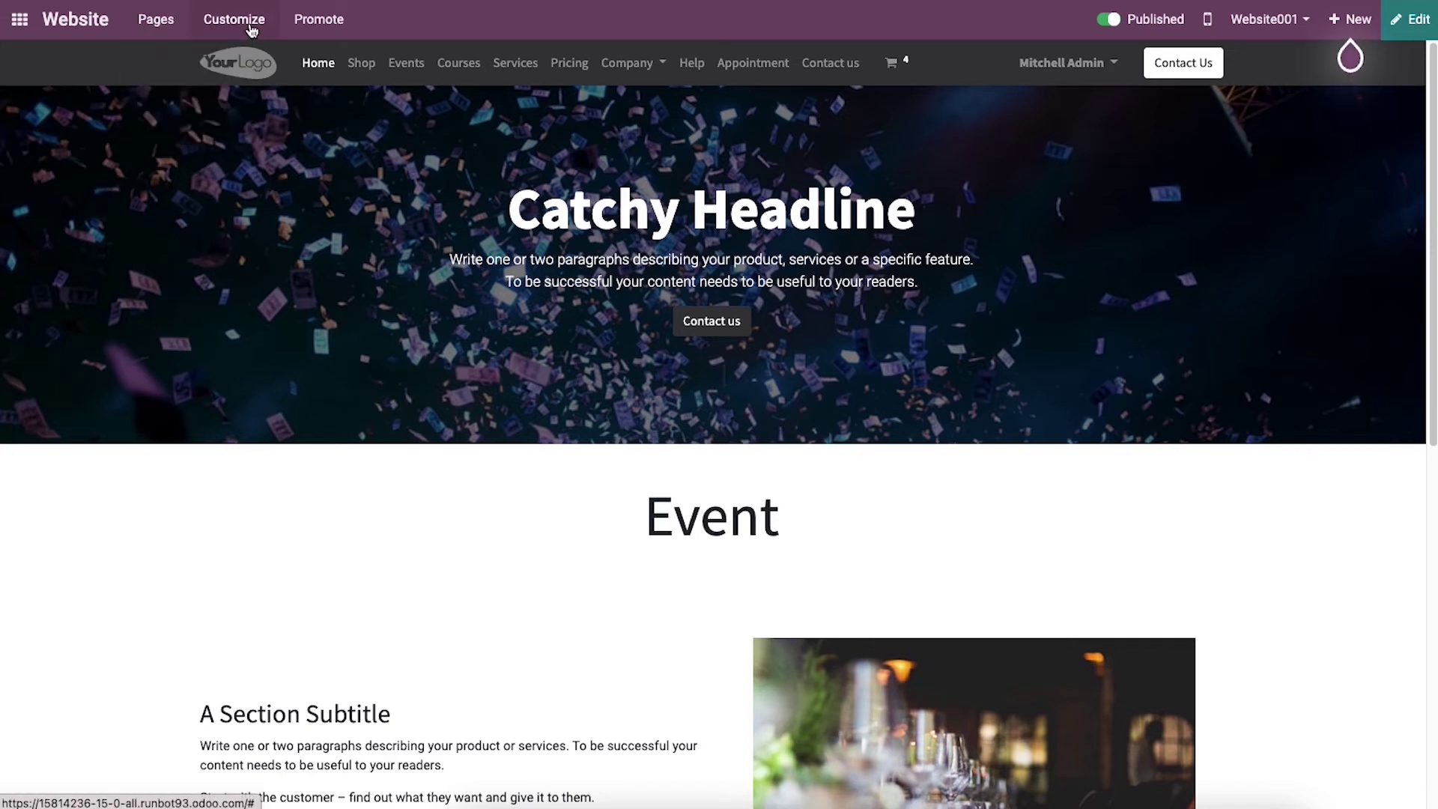
left_click(252, 30)
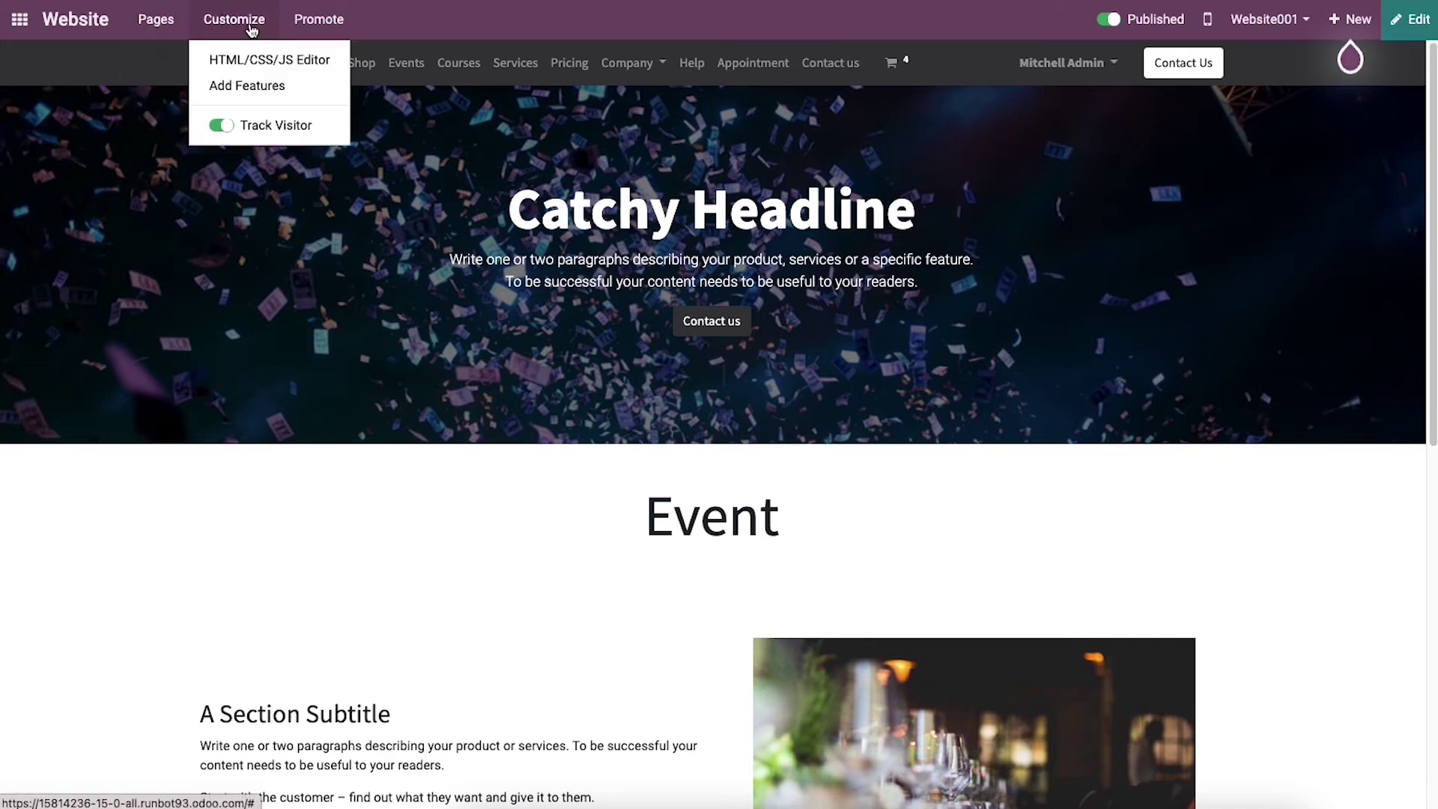
left_click(465, 166)
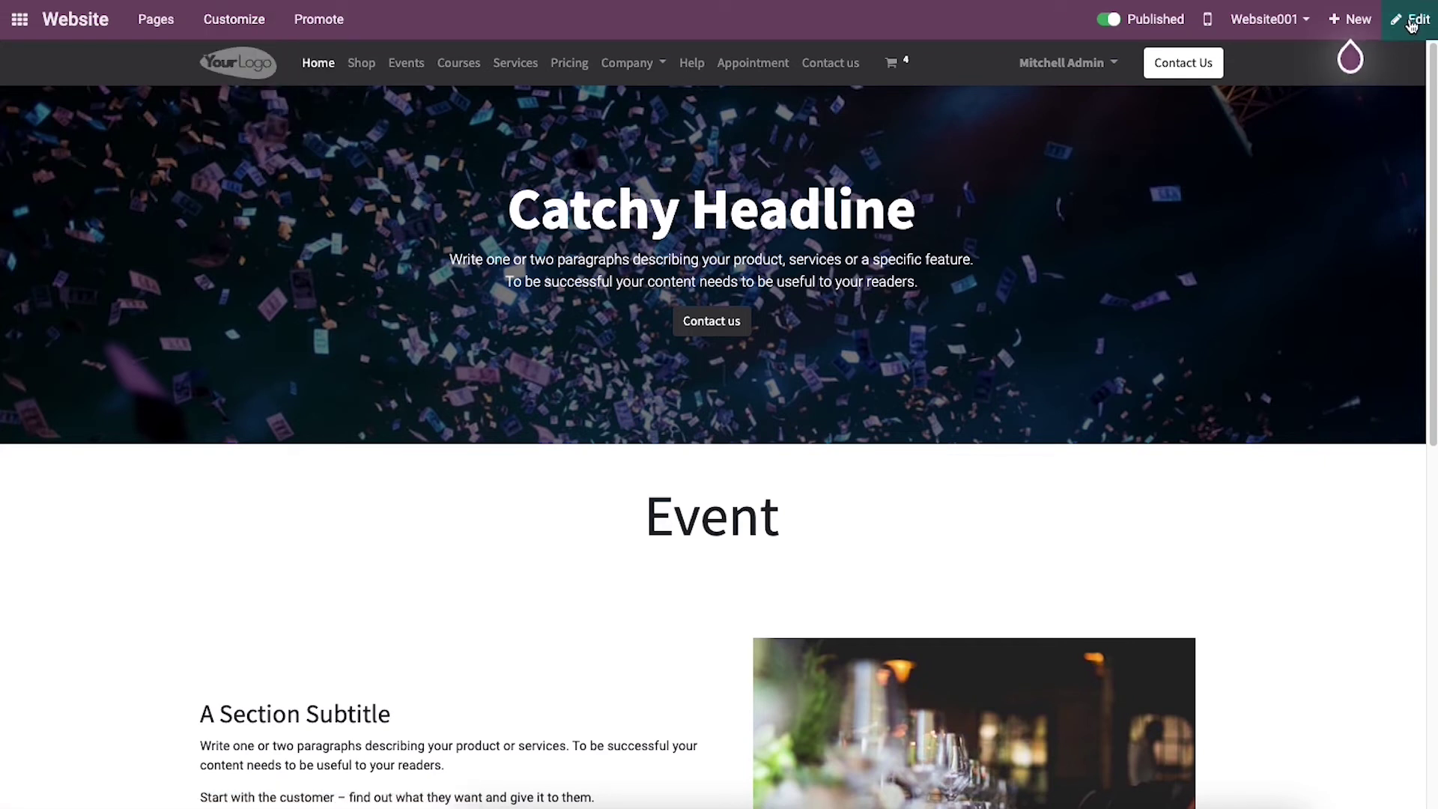
left_click(1411, 22)
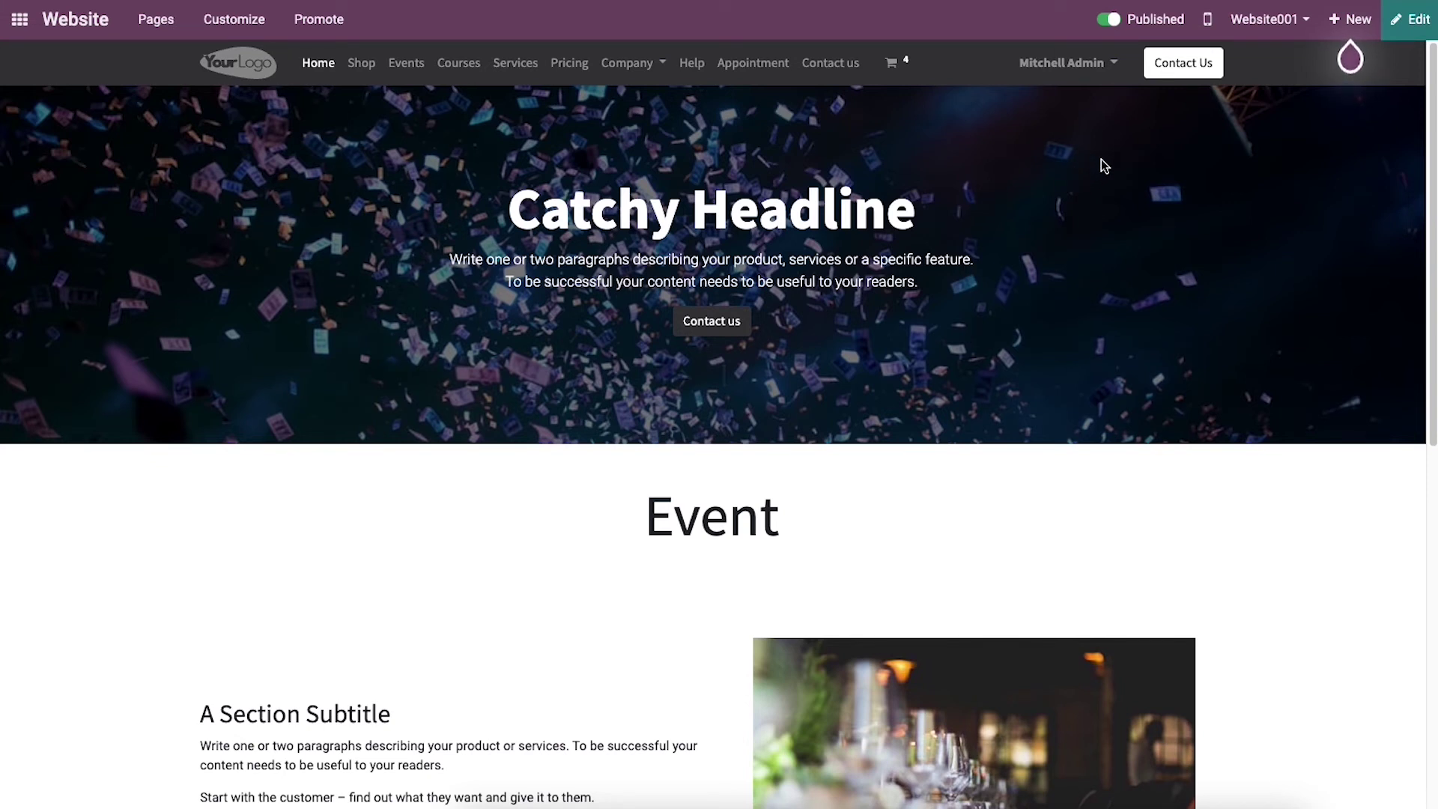
left_click(1280, 36)
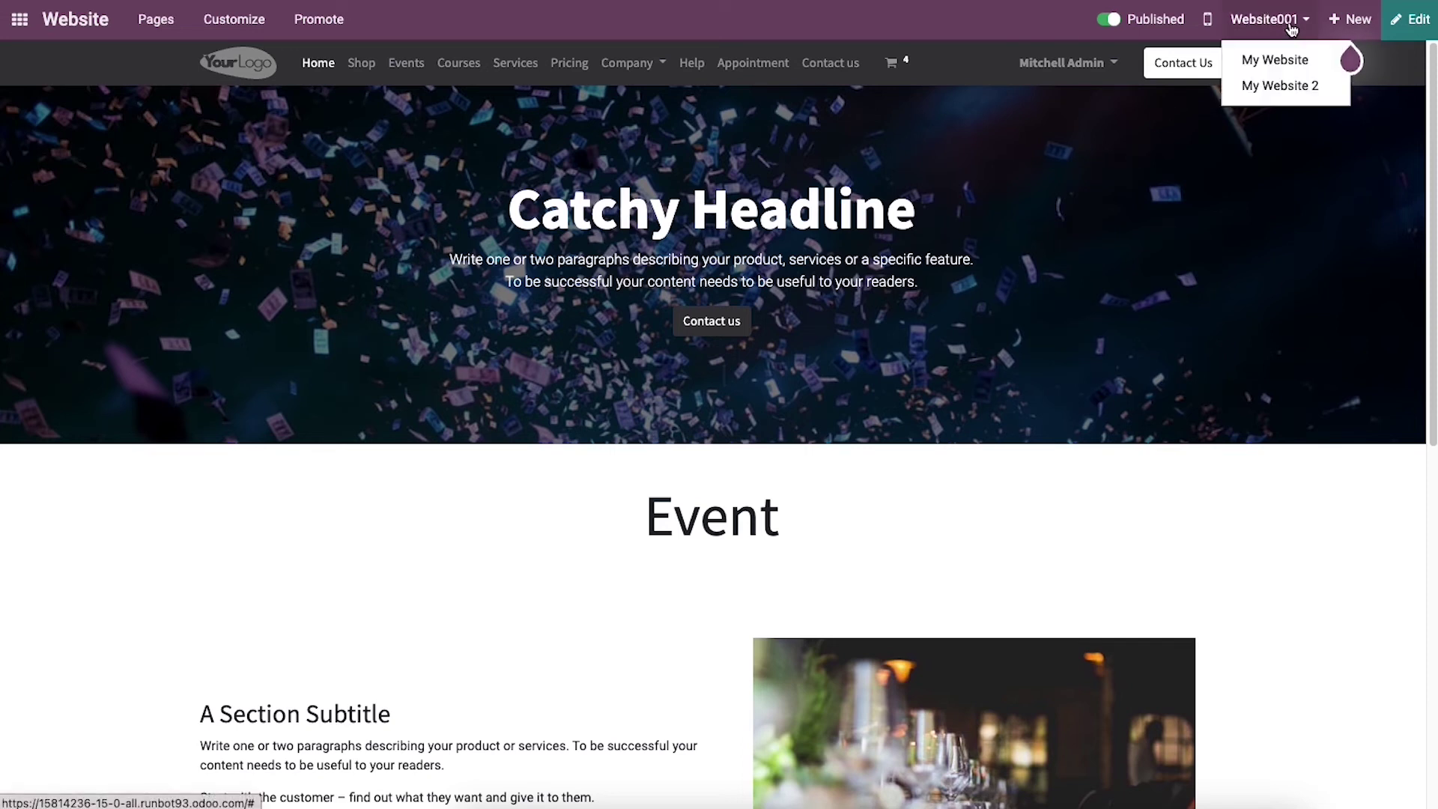
left_click(1291, 66)
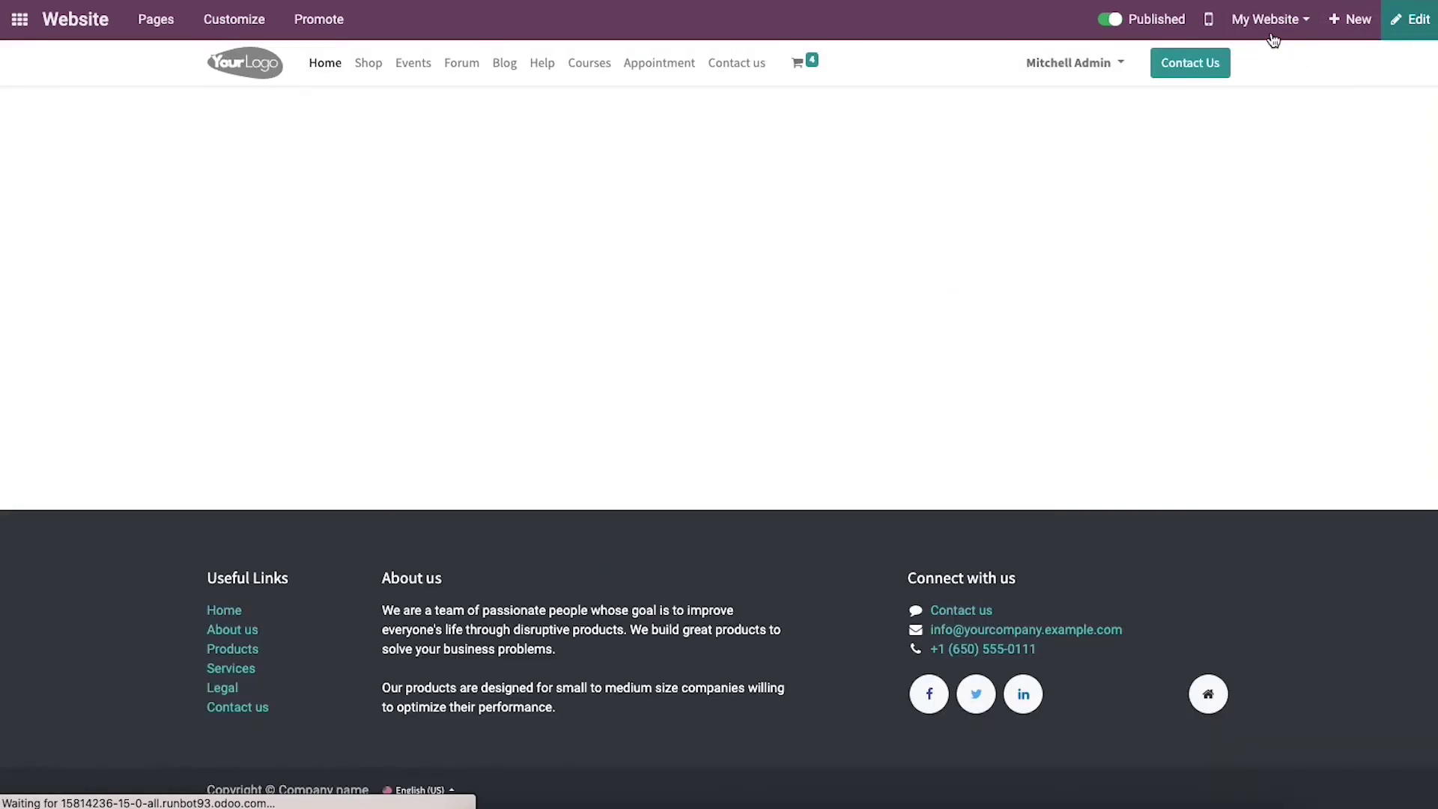
left_click(1296, 18)
left_click(1293, 84)
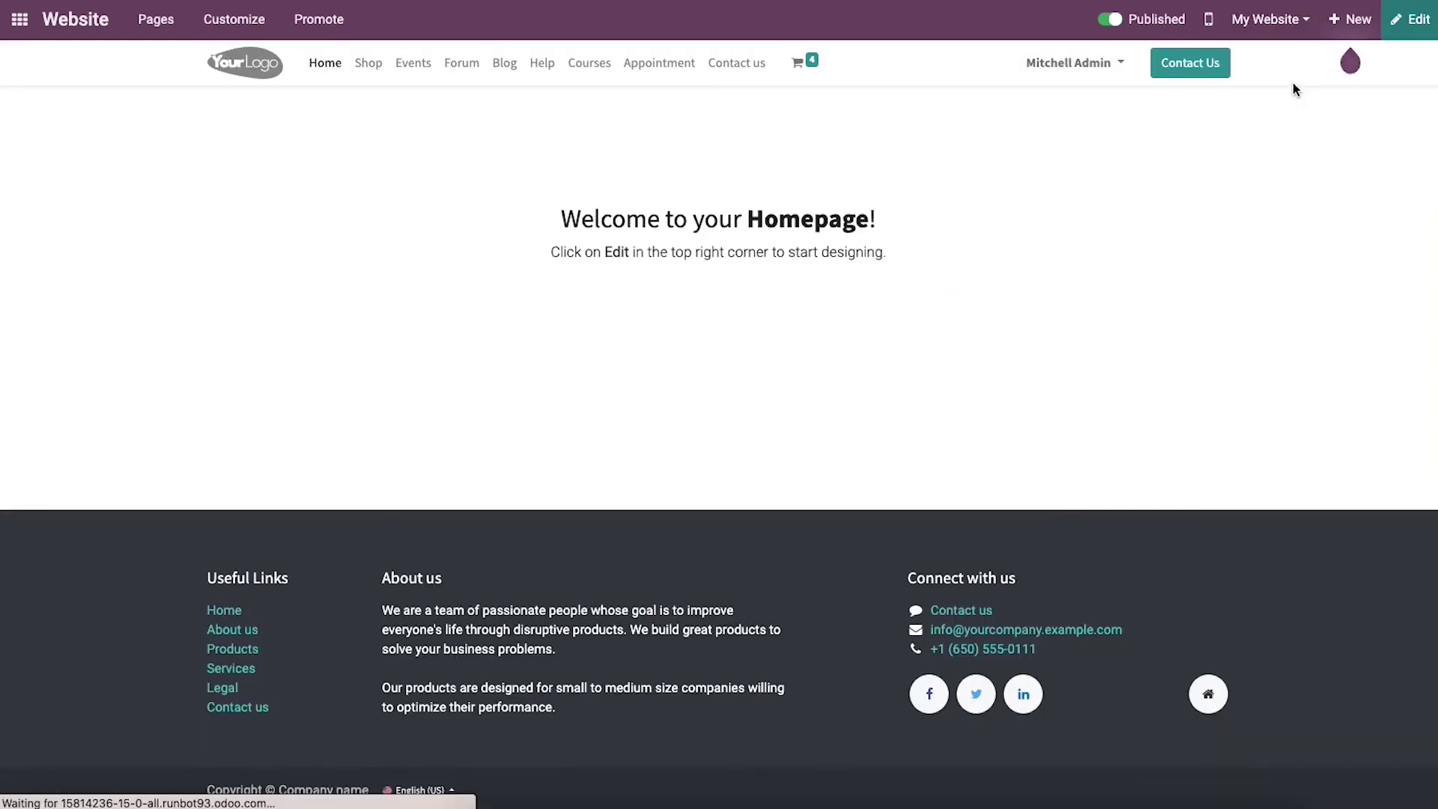
left_click(1298, 22)
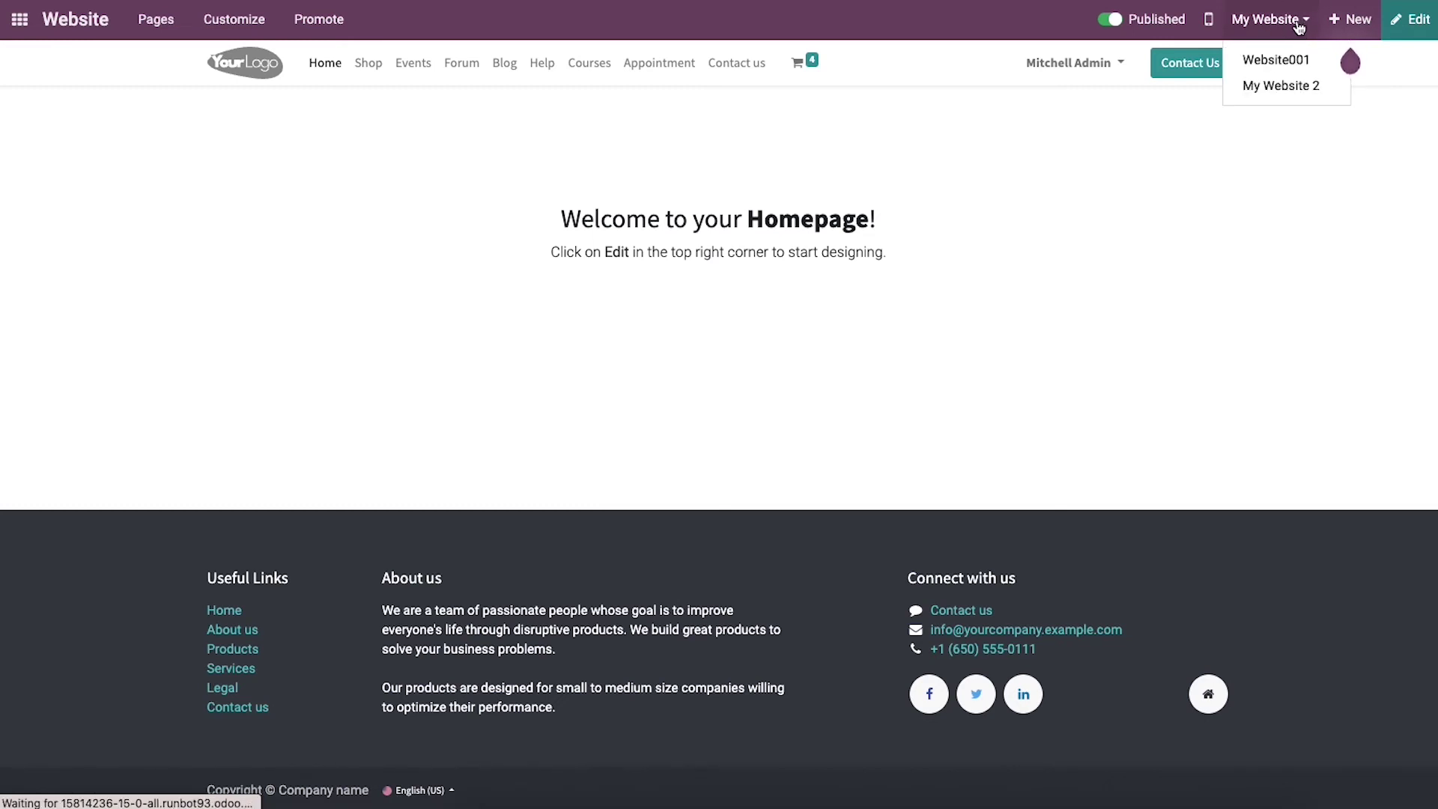
left_click(1298, 59)
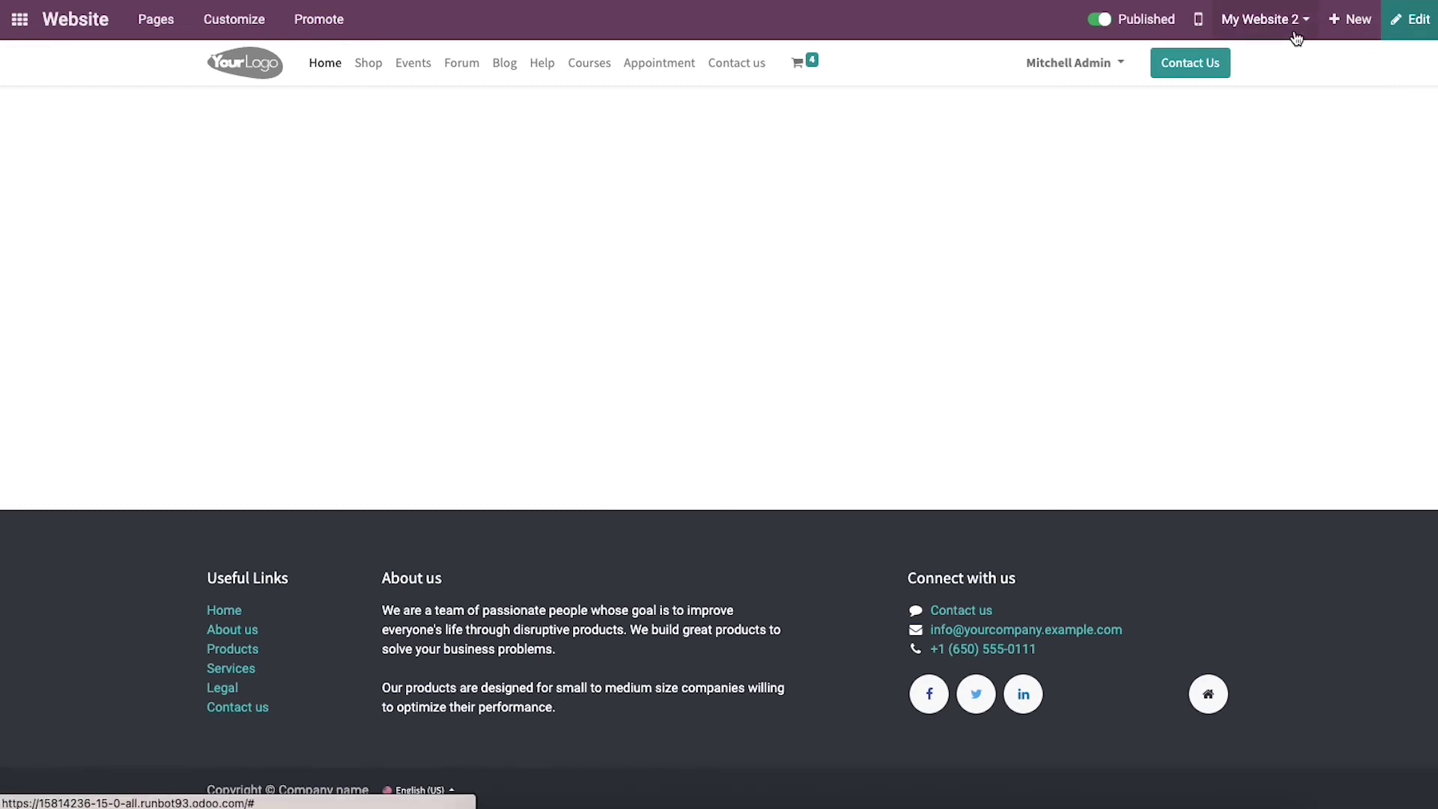
left_click(1297, 21)
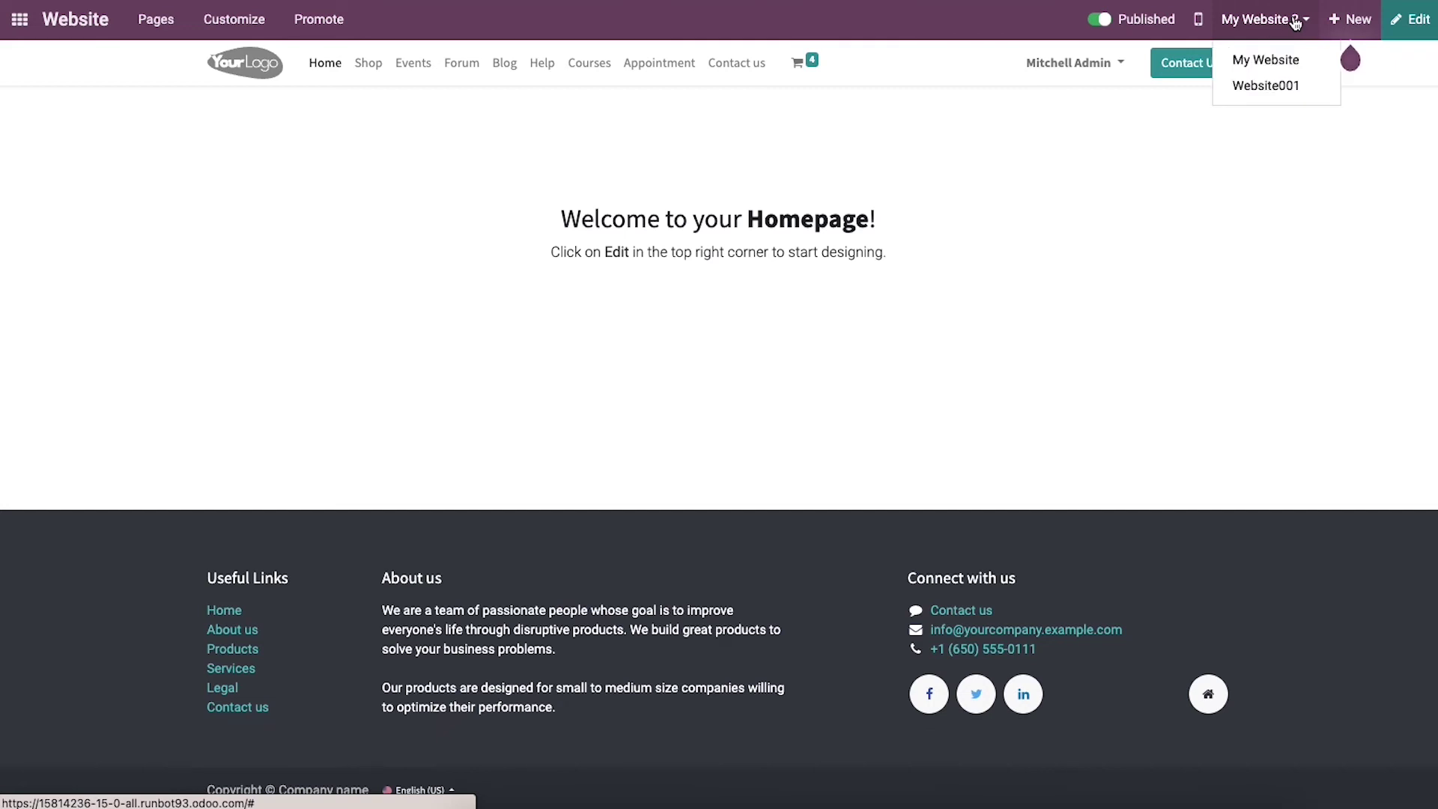
left_click(1296, 87)
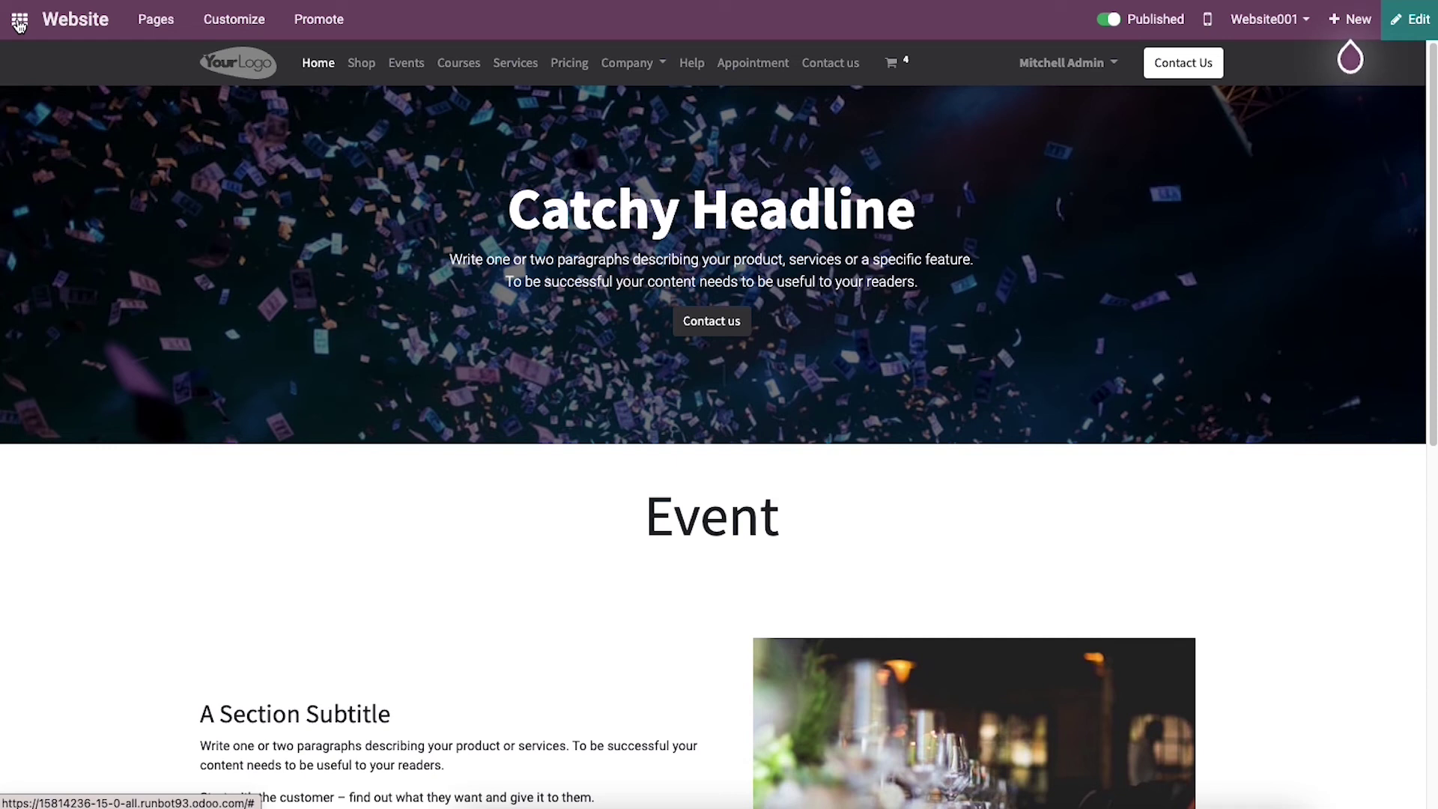
left_click(20, 22)
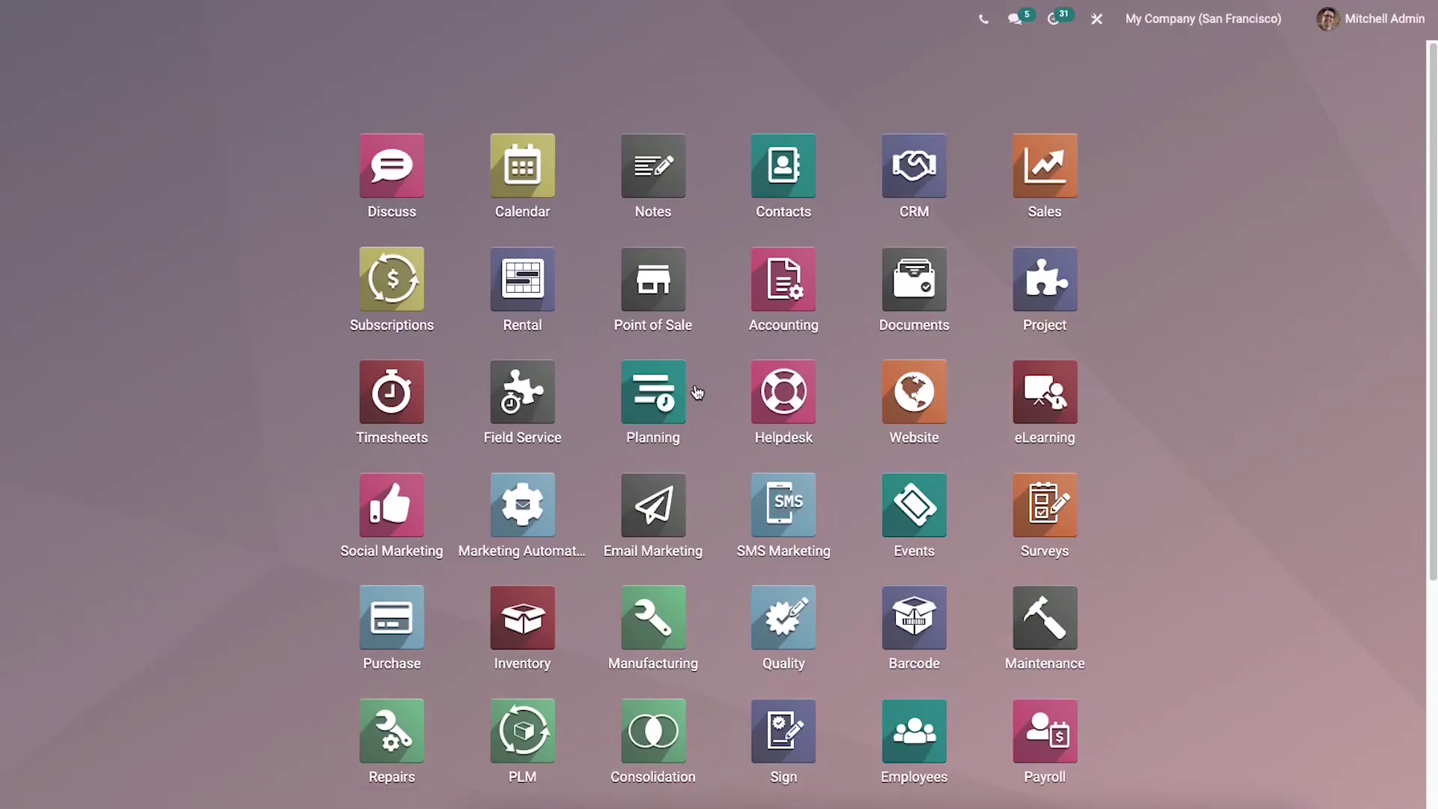
Step: Assign 'An unpublished event' to Website001, save, and return to the Website app
left_click(915, 523)
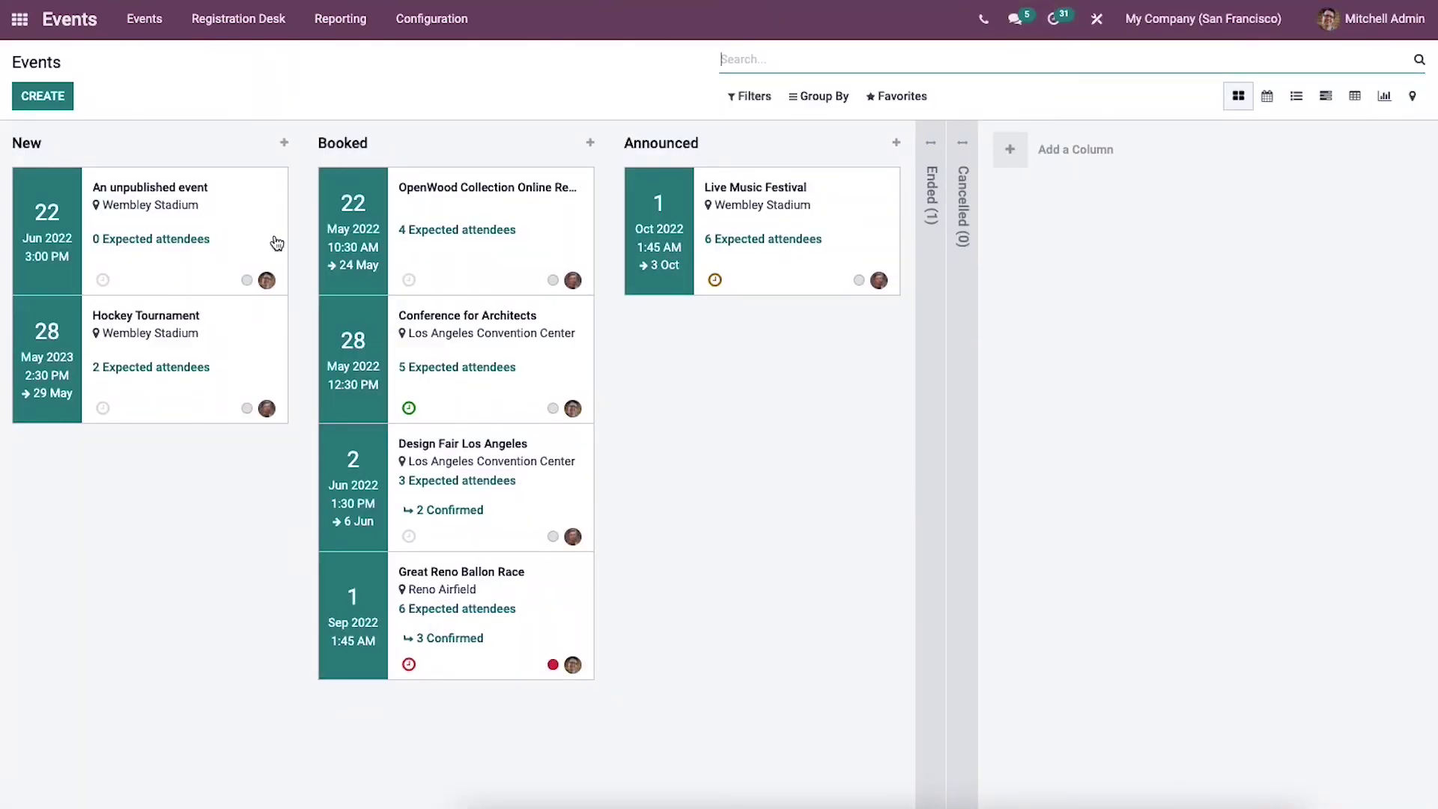
left_click(265, 231)
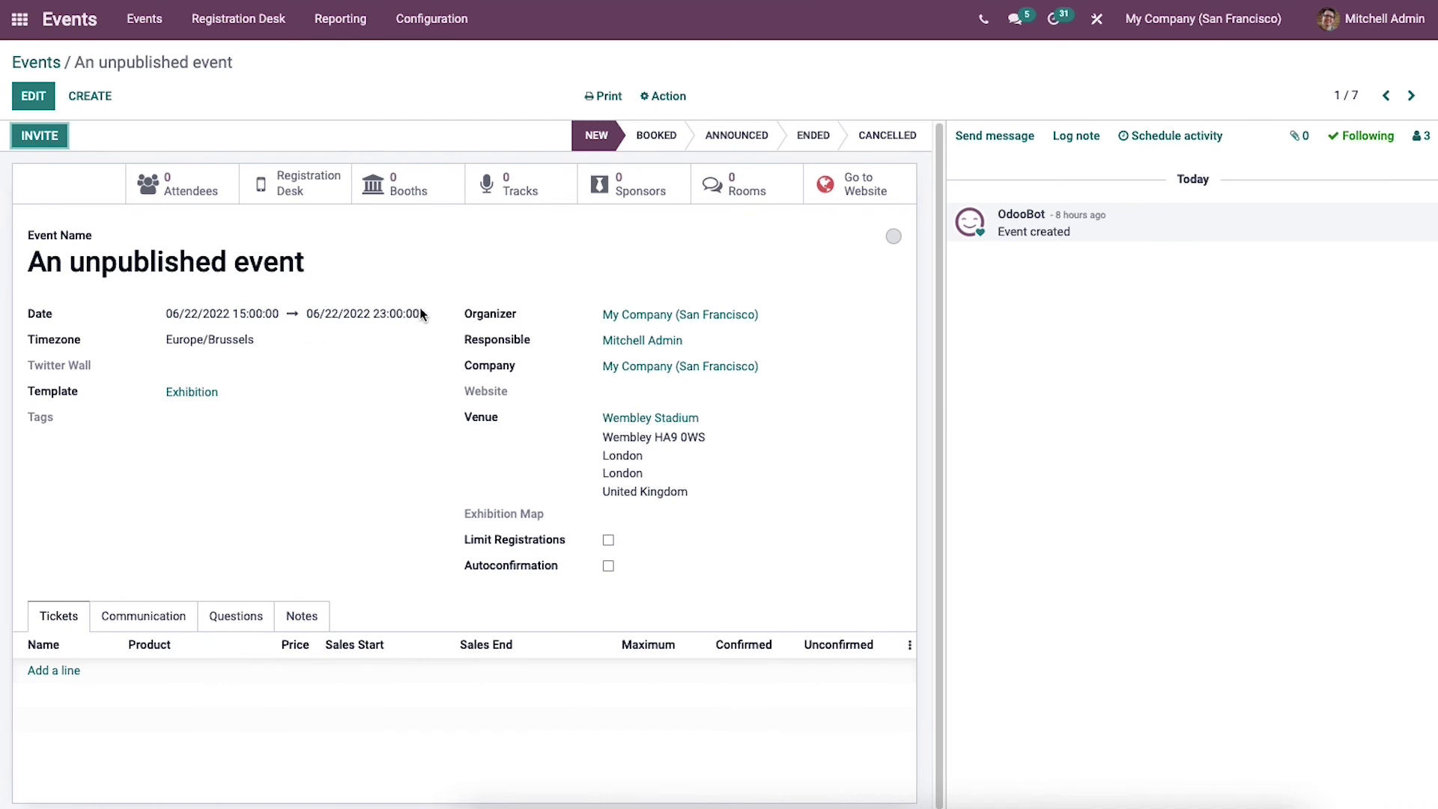
left_click(35, 95)
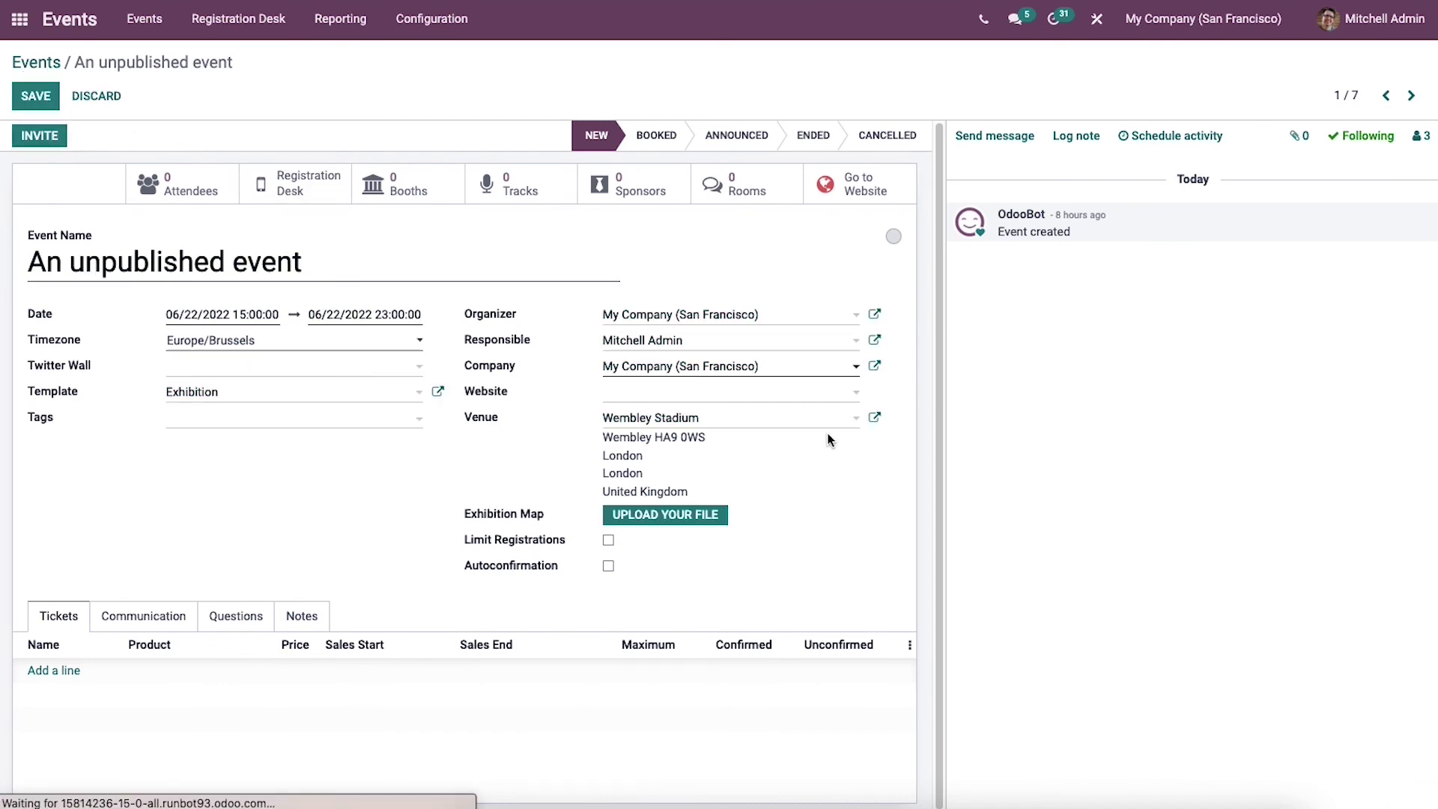
left_click(647, 397)
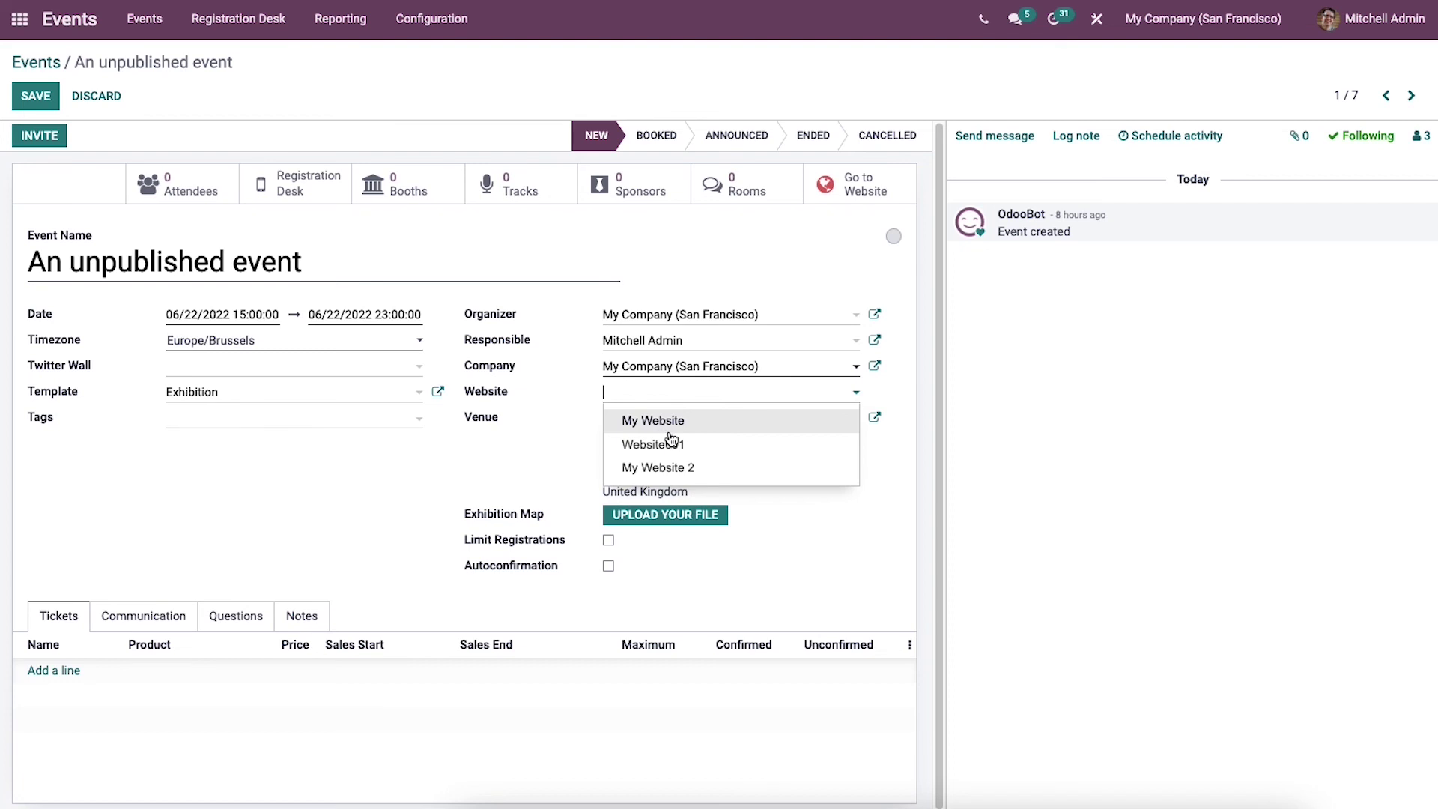
left_click(653, 445)
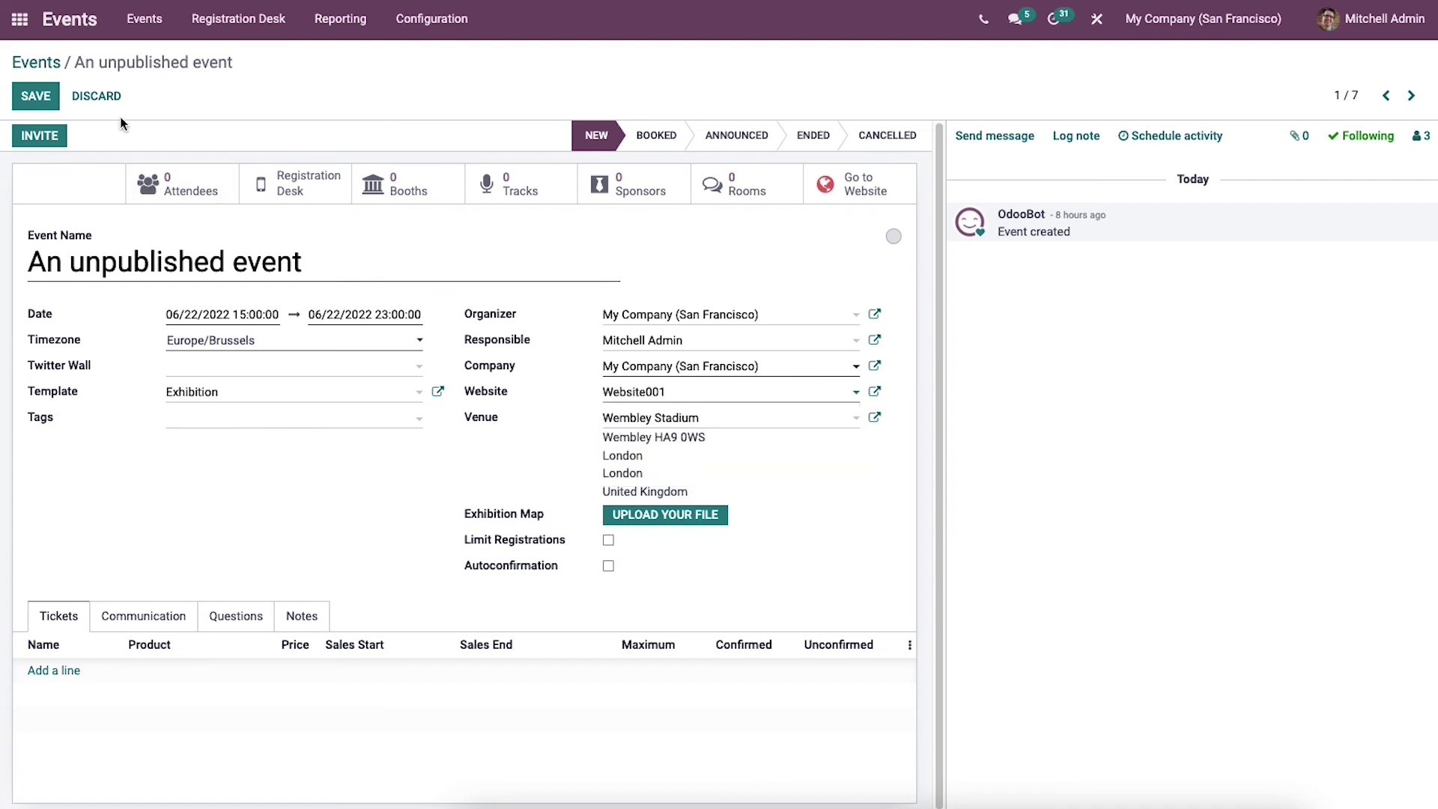
left_click(34, 99)
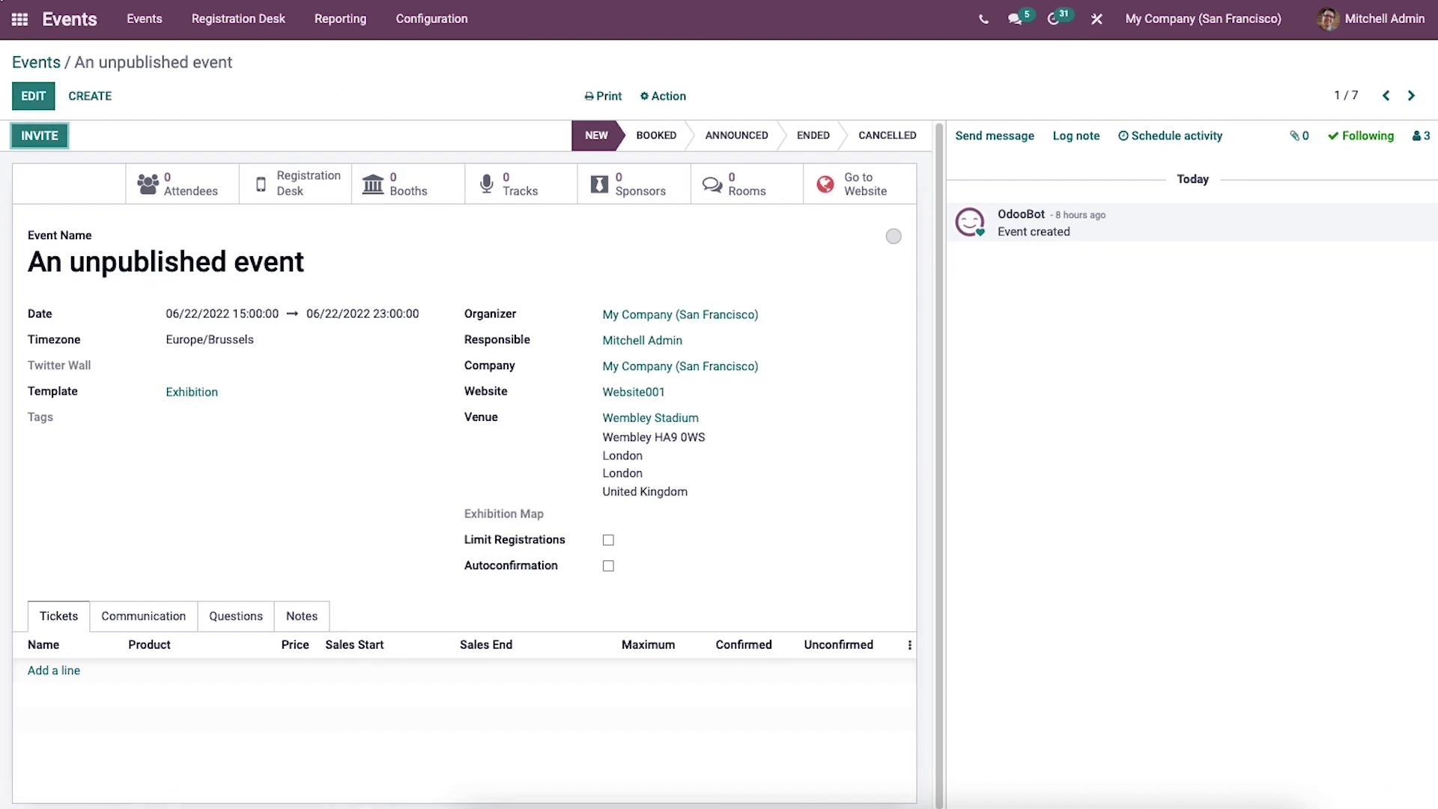
left_click(15, 20)
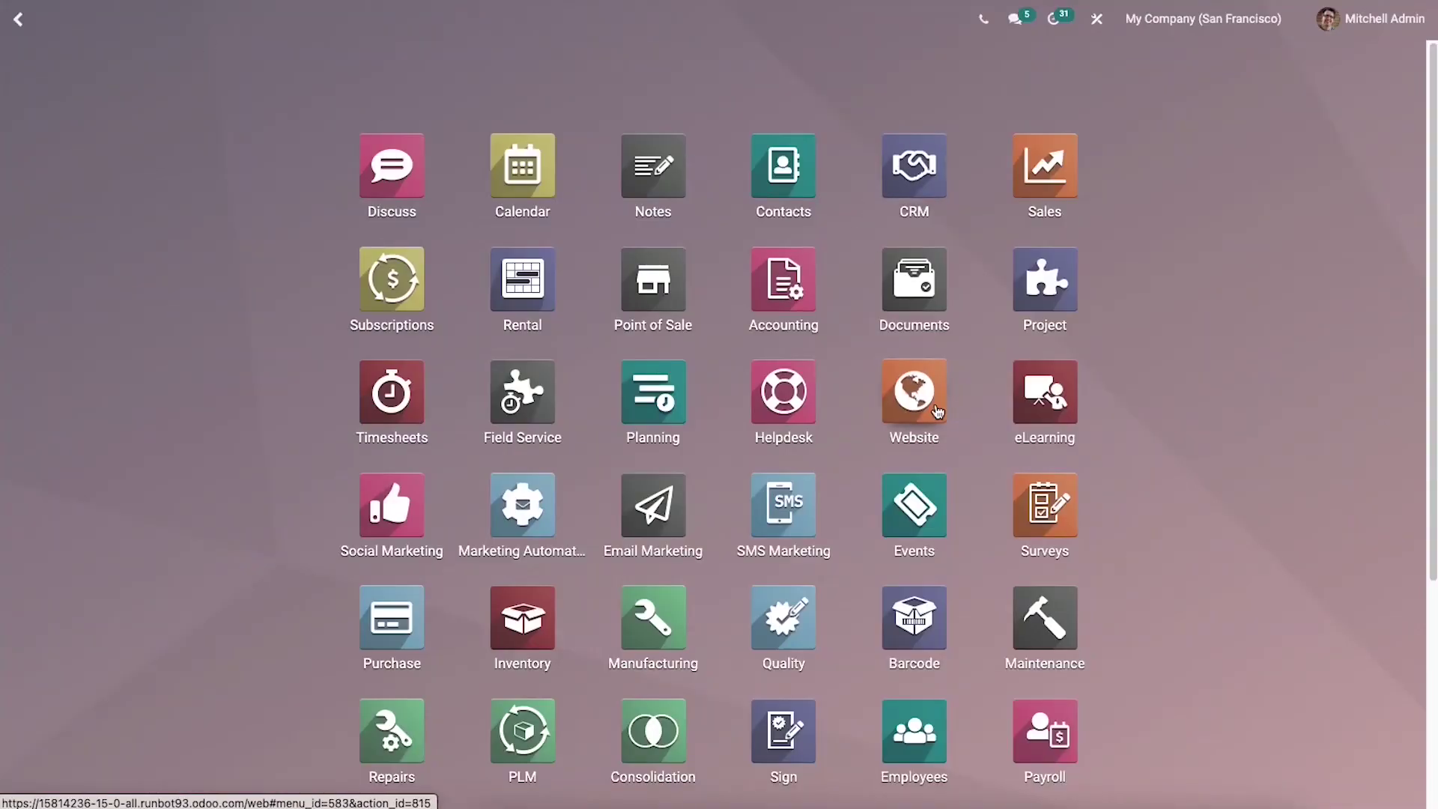
left_click(914, 426)
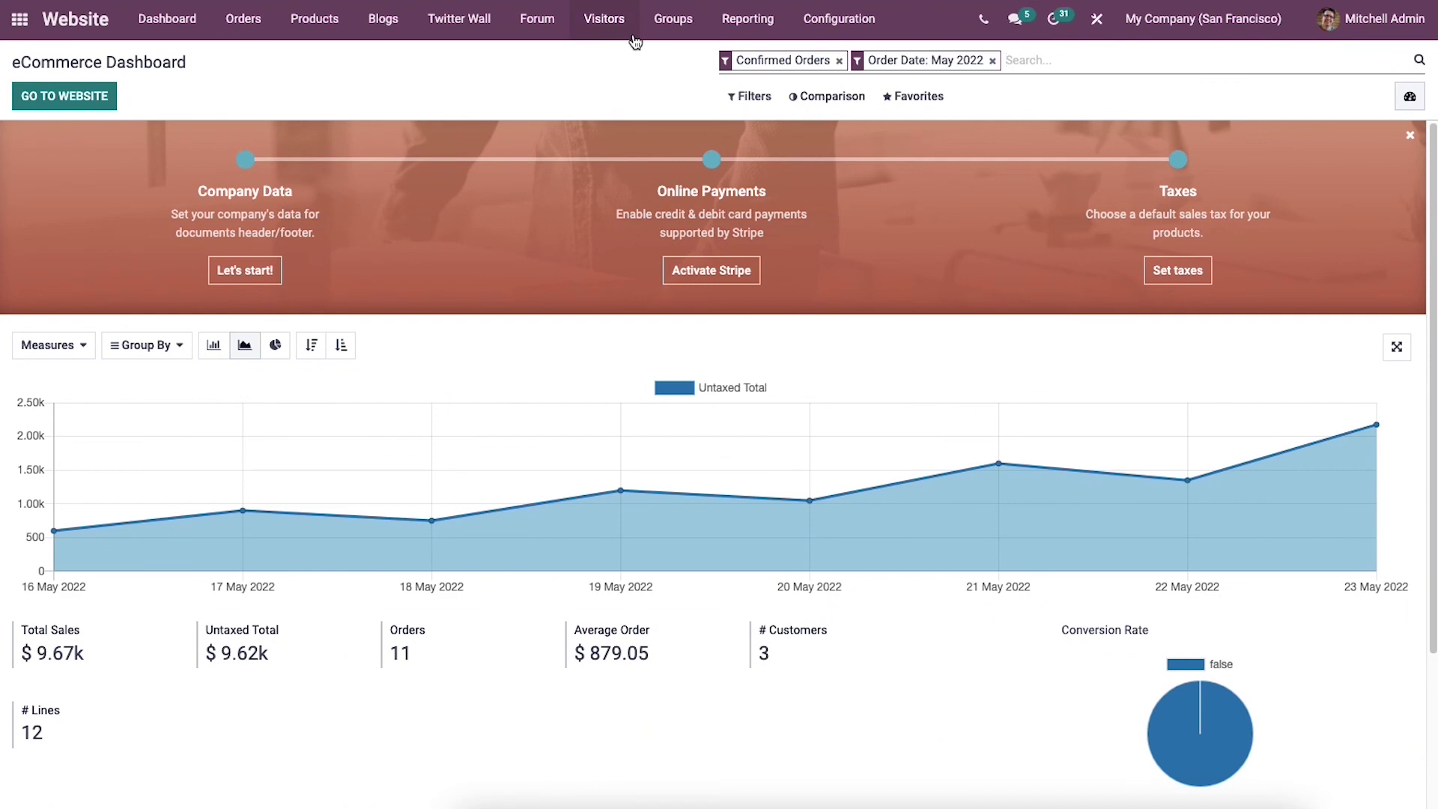
Step: Check the event on Website001's Events page, then view My Website's Events page
left_click(79, 98)
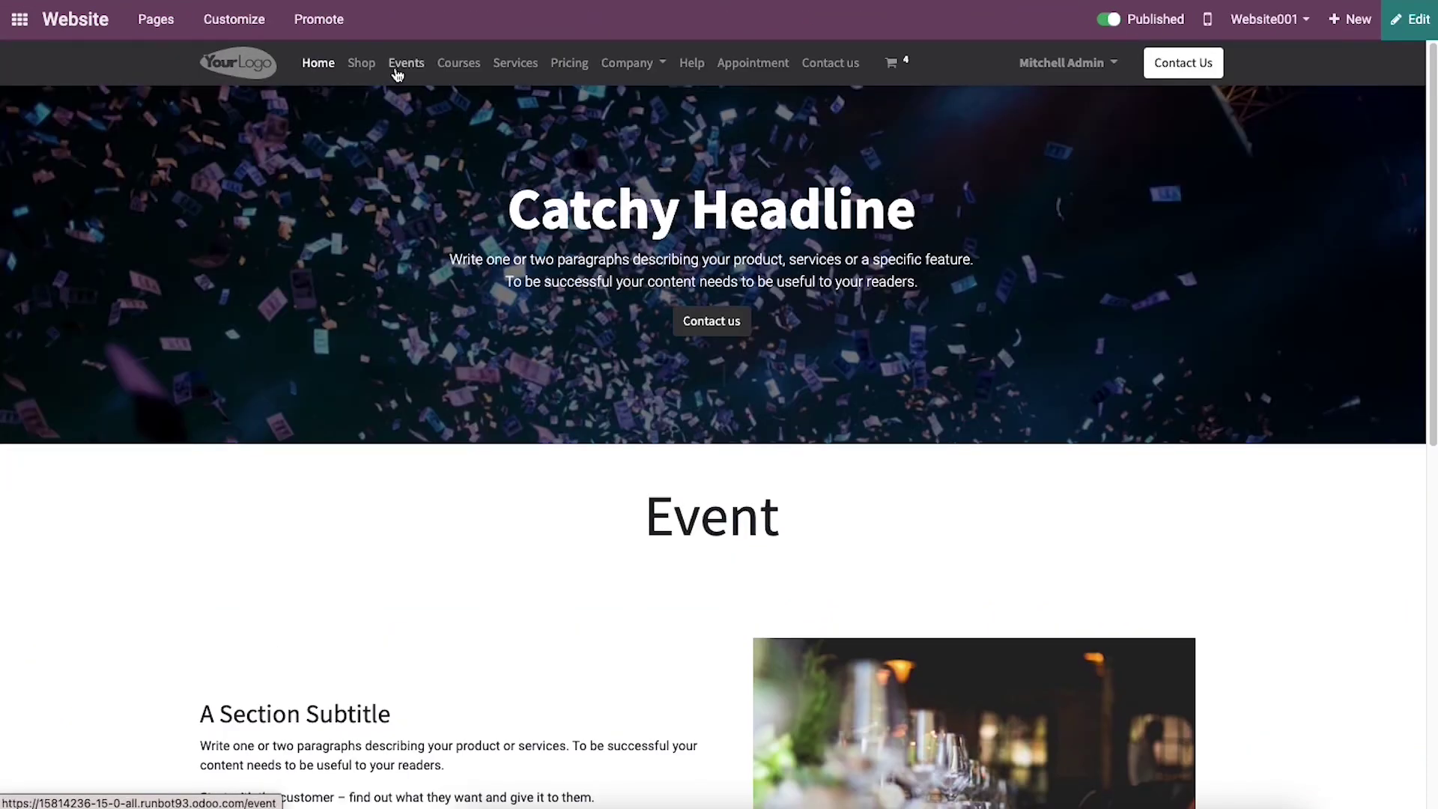
left_click(401, 66)
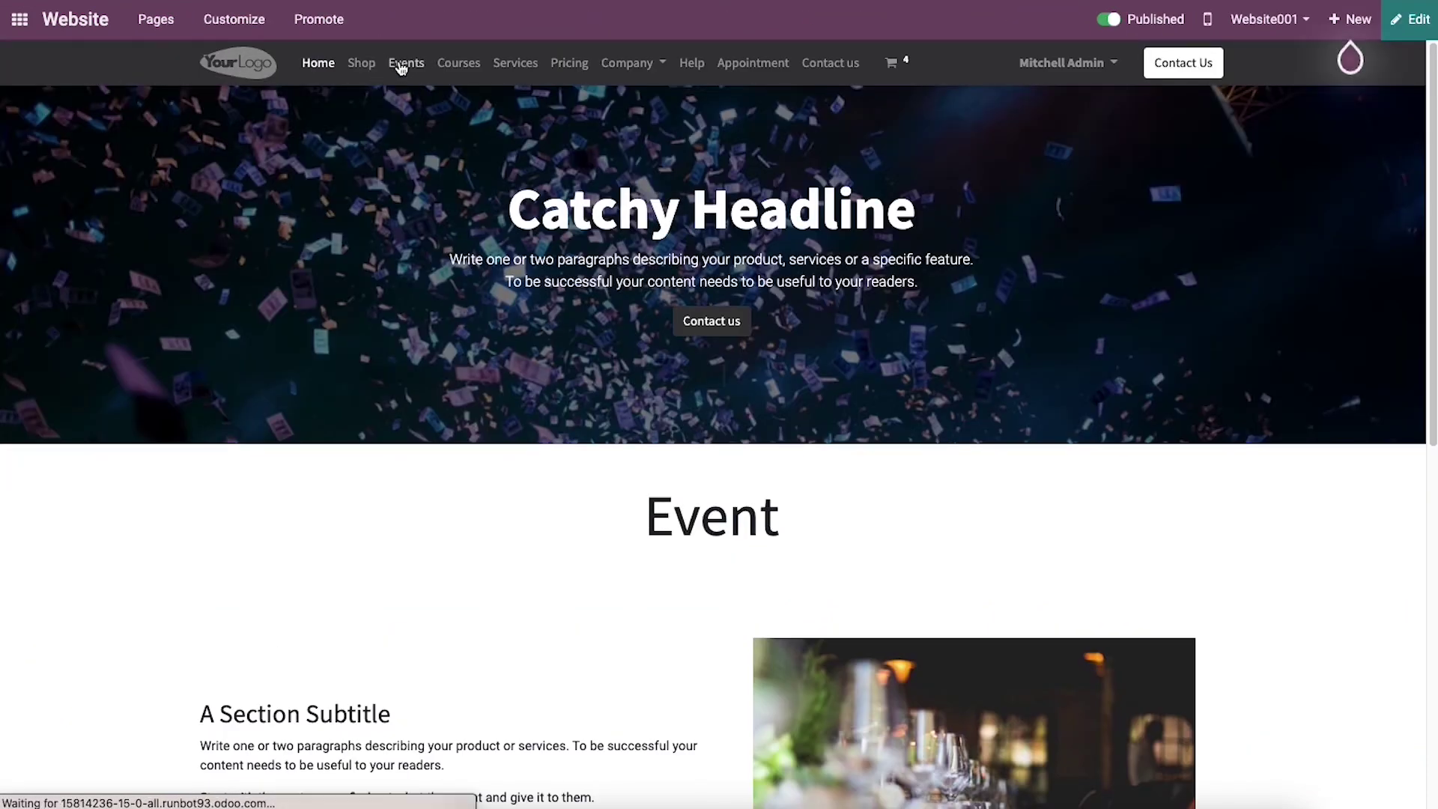
scroll(504, 295, "down", 15)
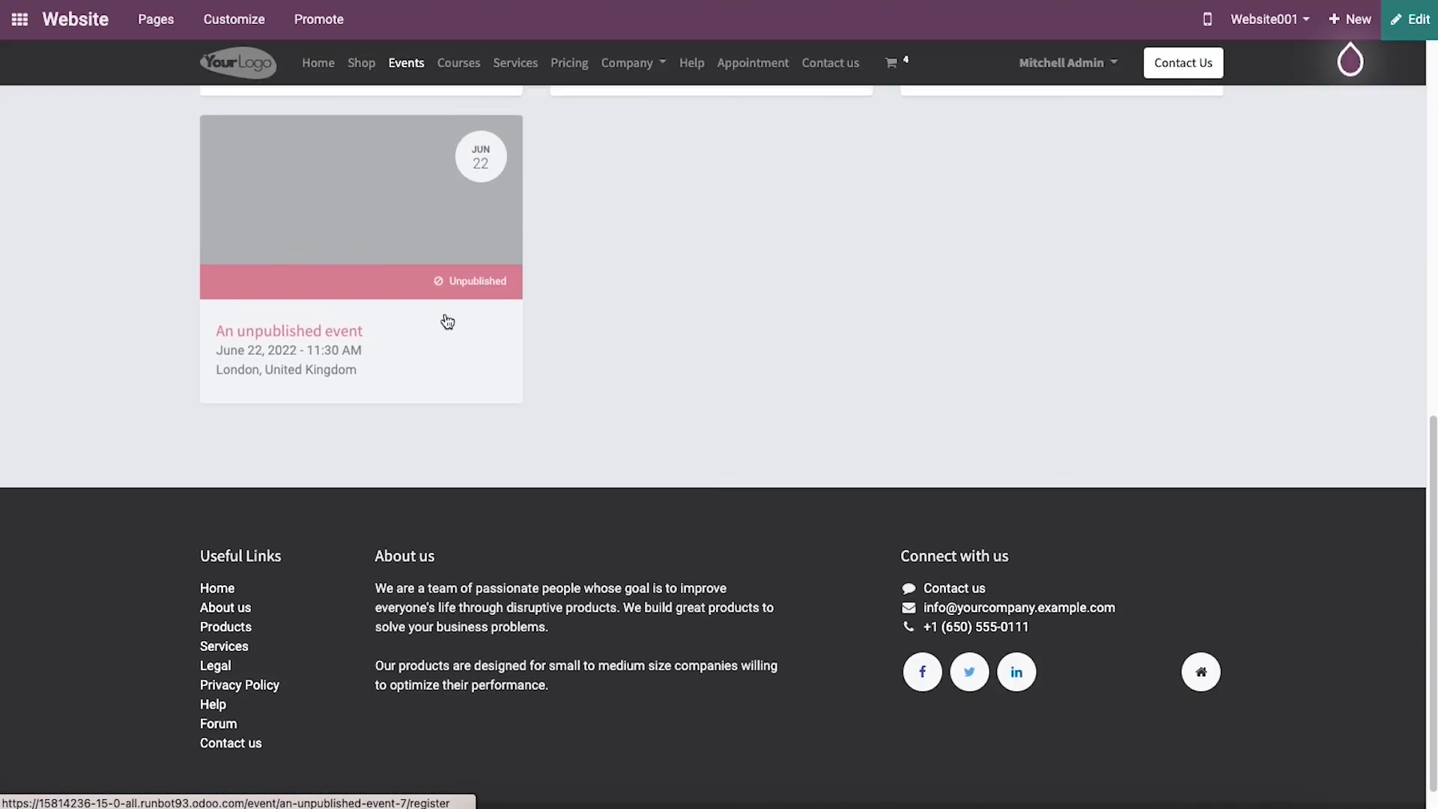
left_click(1277, 28)
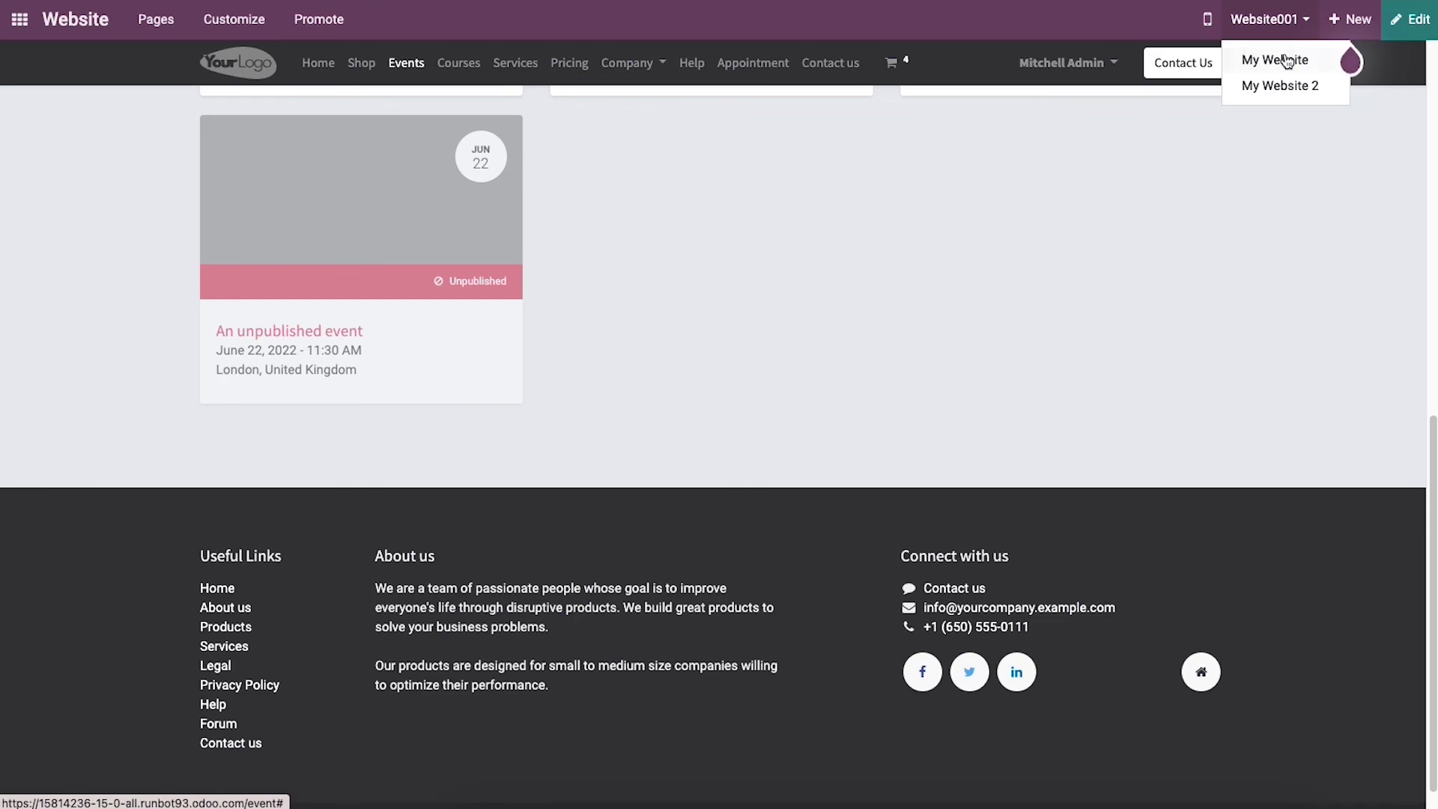
left_click(1286, 59)
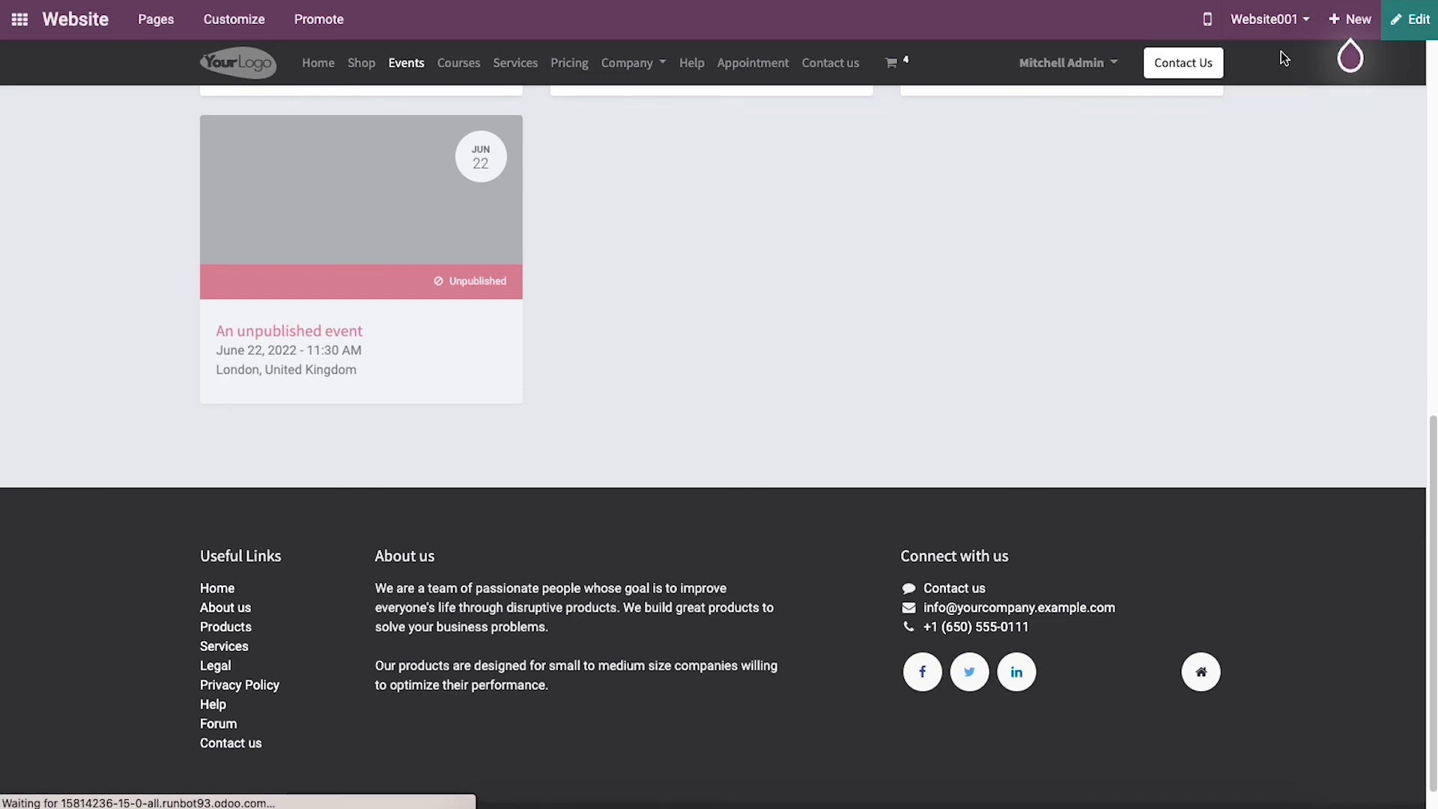
scroll(934, 240, "down", 10)
scroll(749, 188, "up", 10)
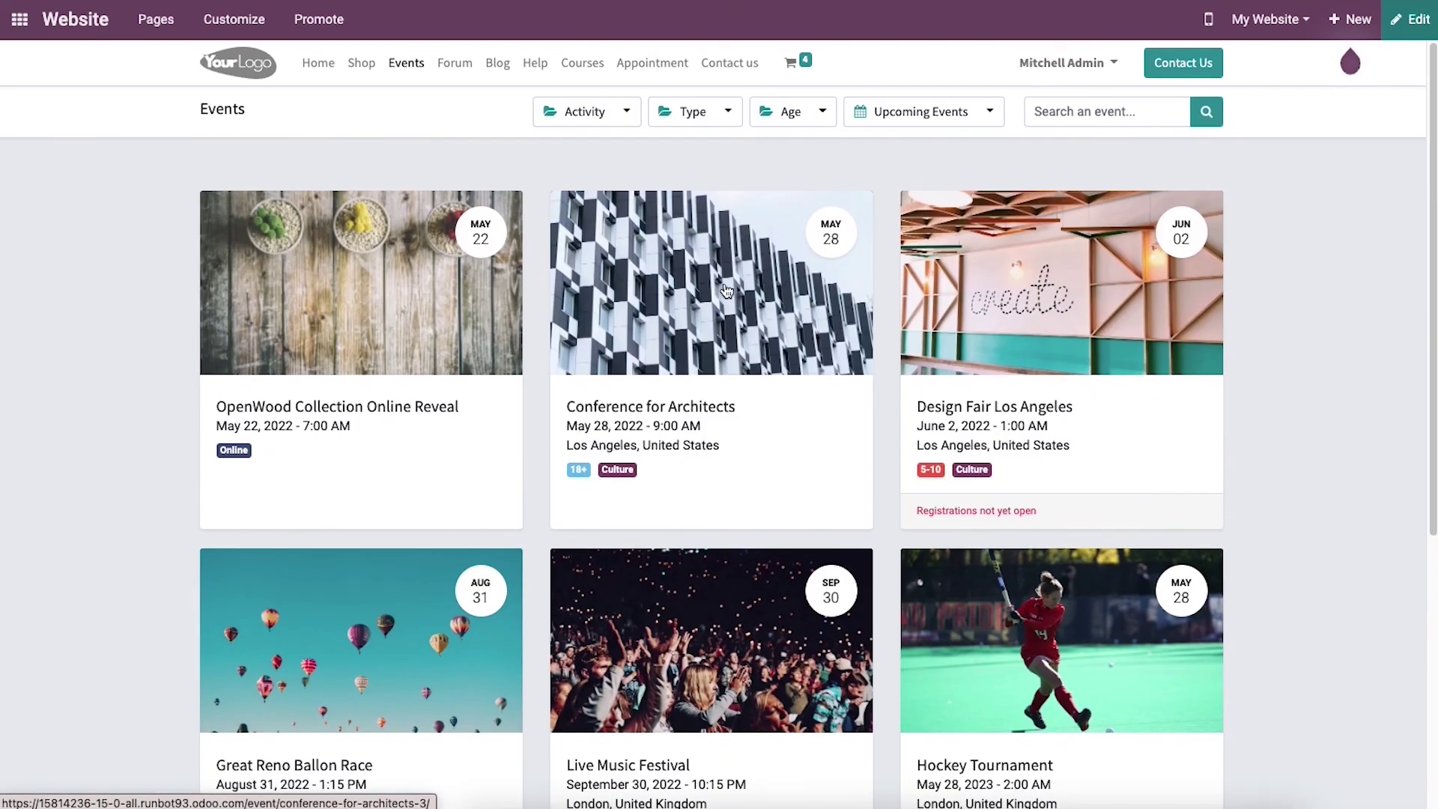